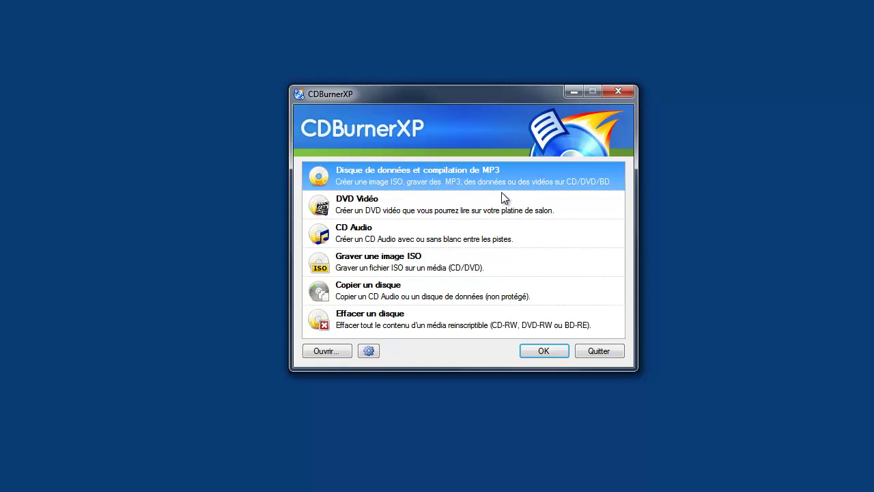
# Open a new data disc and MP3 compilation, and collapse the Ordinateur branch in the folder tree.
pyautogui.click(458, 210)
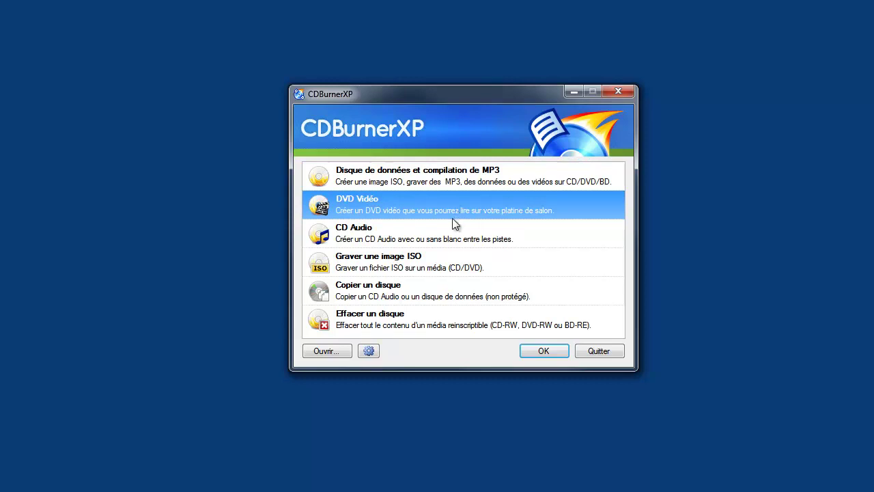
pyautogui.click(439, 239)
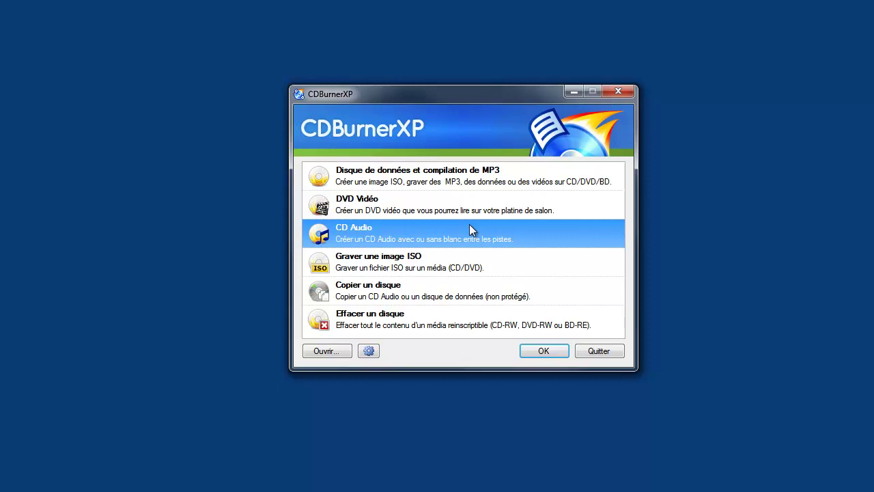
pyautogui.click(434, 257)
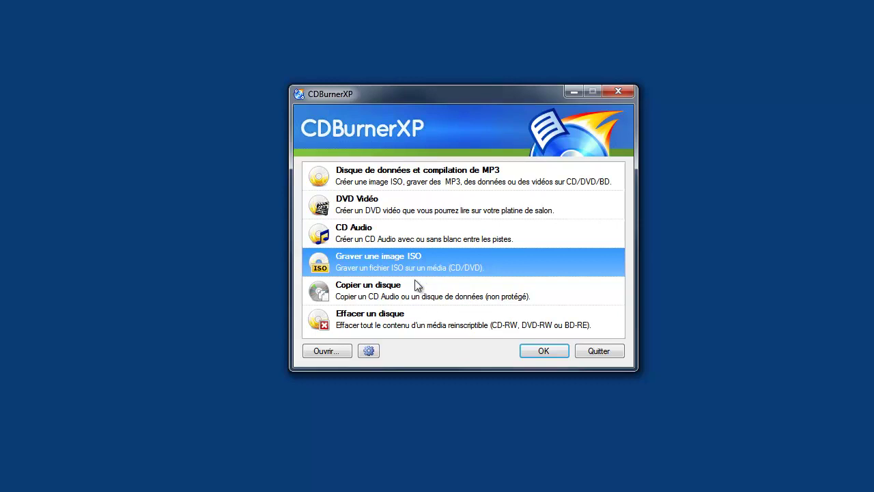
pyautogui.click(386, 294)
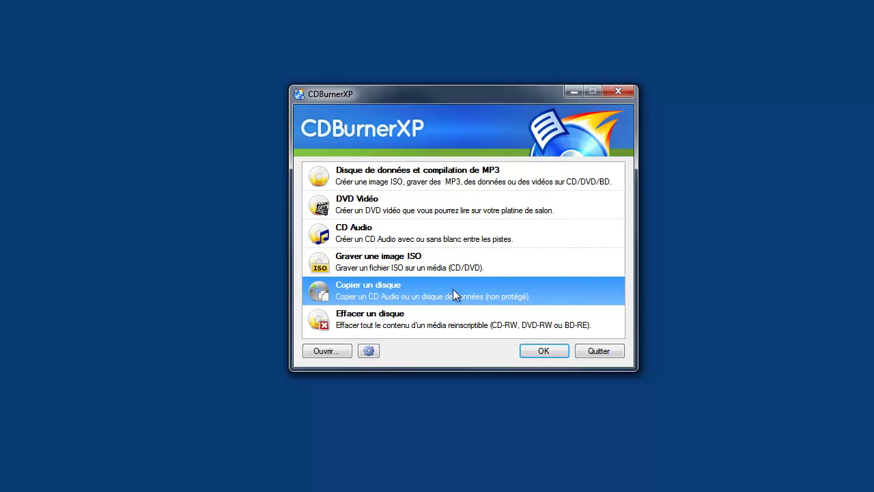
pyautogui.click(402, 320)
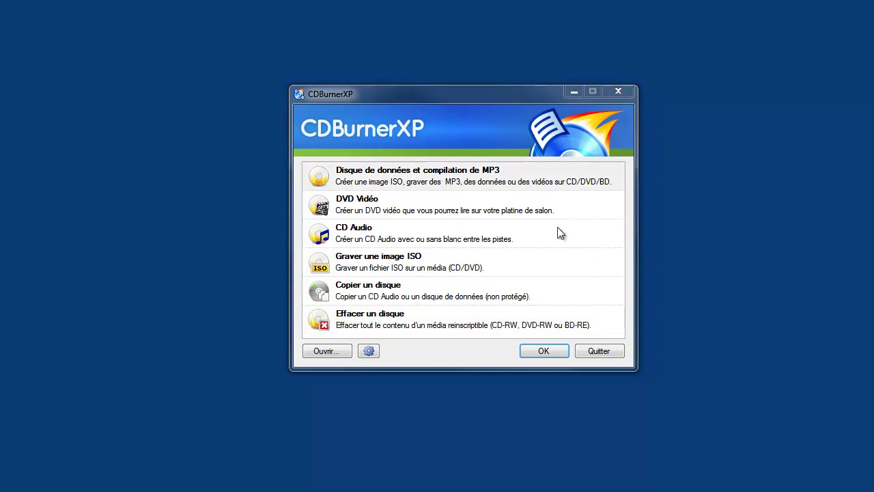
pyautogui.click(473, 181)
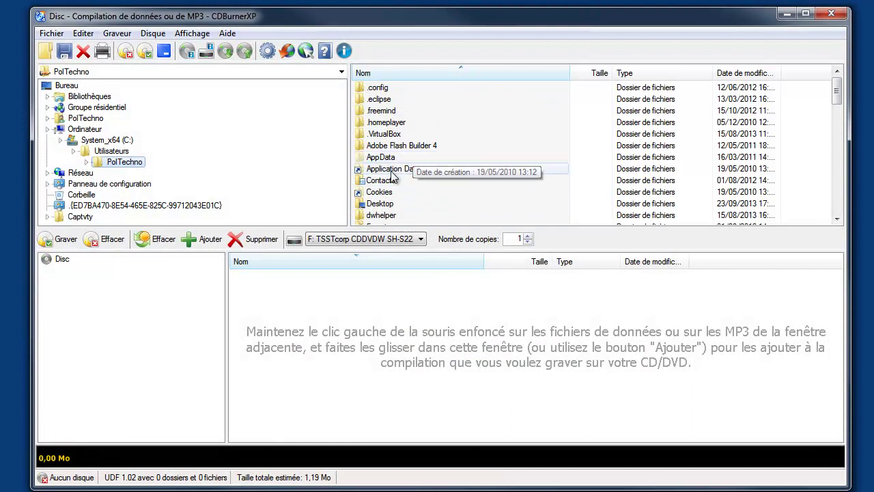
pyautogui.click(48, 130)
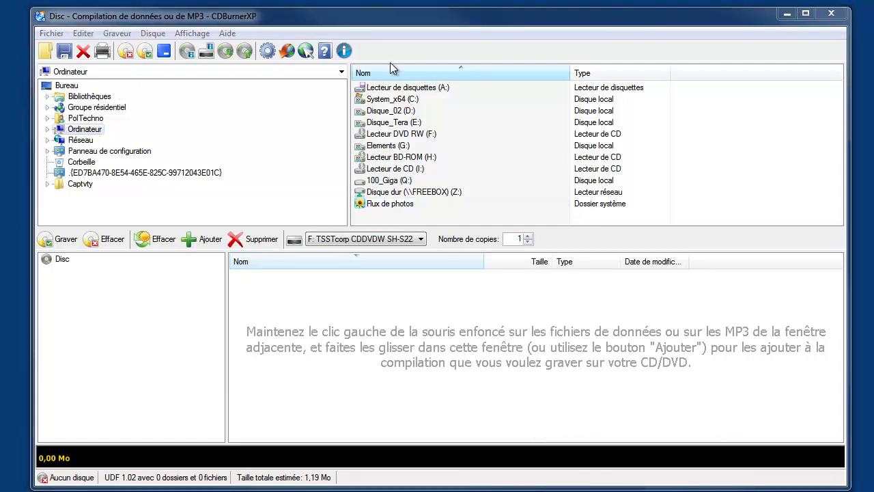
pyautogui.click(418, 20)
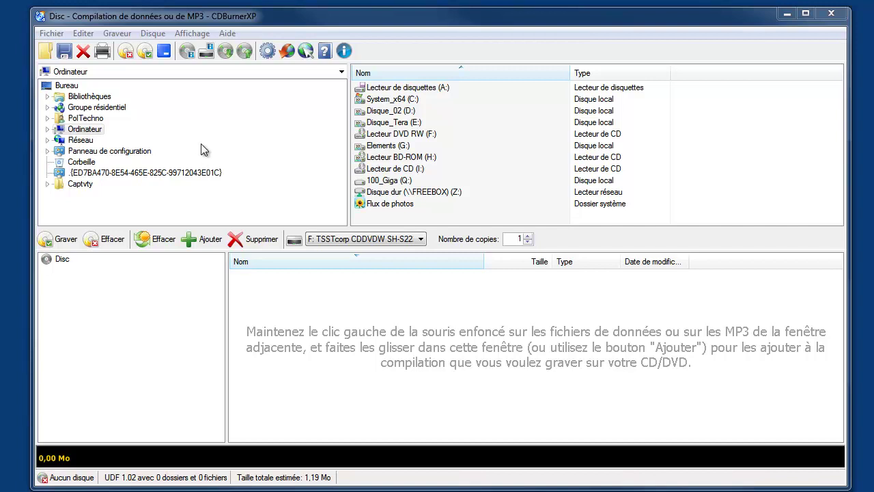
# Show the files of the avignon folder, found under Mes images > DeMarco-2013 in the user profile folder.
pyautogui.click(46, 118)
pyautogui.moveTo(340, 103); pyautogui.dragTo(344, 152)
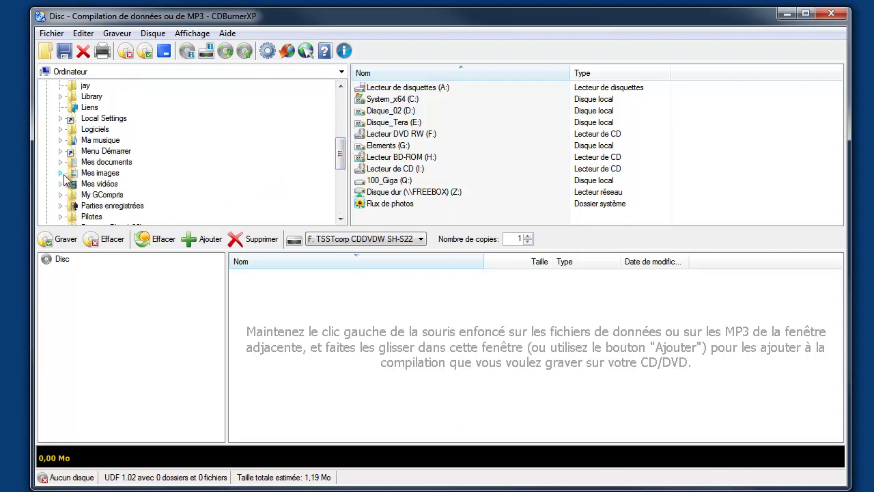
pyautogui.click(60, 184)
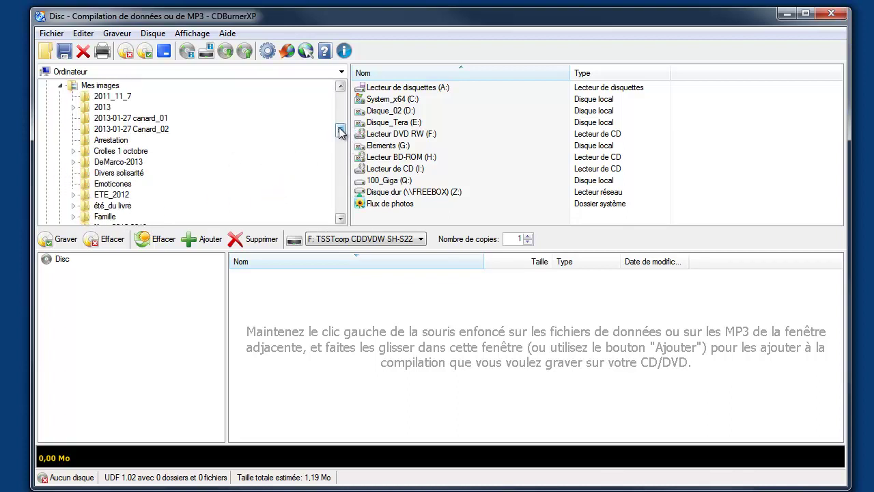
pyautogui.moveTo(339, 129)
pyautogui.mouseDown()
pyautogui.moveTo(341, 137)
pyautogui.moveTo(343, 130)
pyautogui.mouseUp()
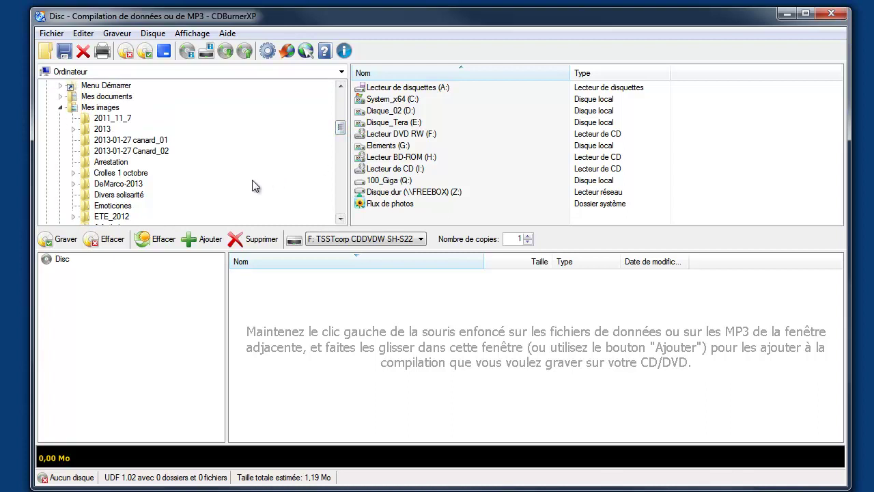
pyautogui.click(73, 184)
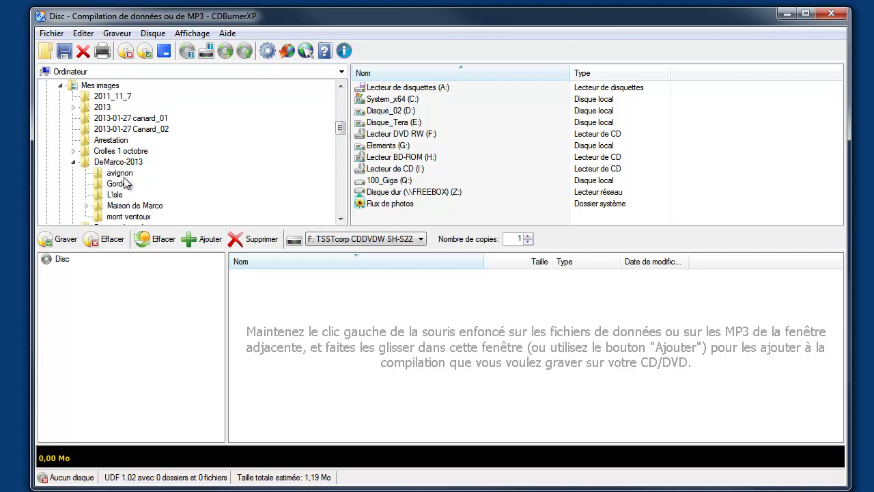
pyautogui.click(121, 173)
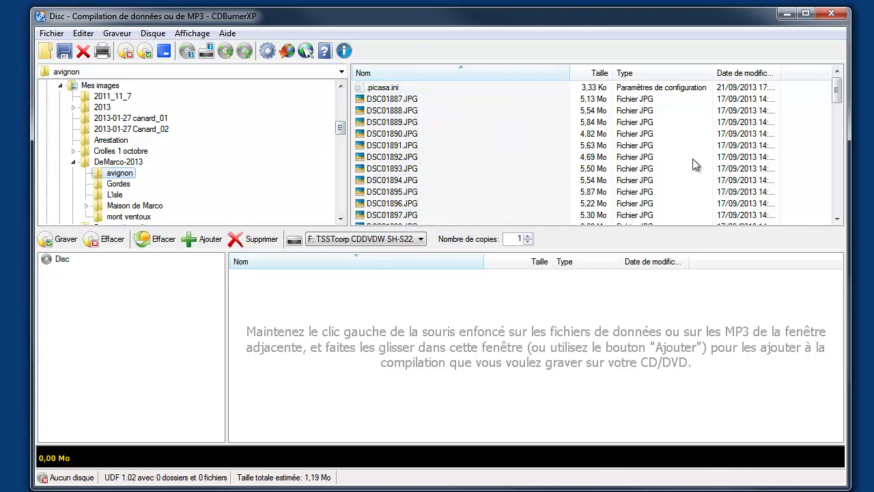
# Add the avignon folder to the disc compilation and look through its photos there.
pyautogui.moveTo(838, 92)
pyautogui.mouseDown()
pyautogui.moveTo(842, 207)
pyautogui.moveTo(835, 89)
pyautogui.mouseUp()
pyautogui.moveTo(100, 177); pyautogui.dragTo(102, 289)
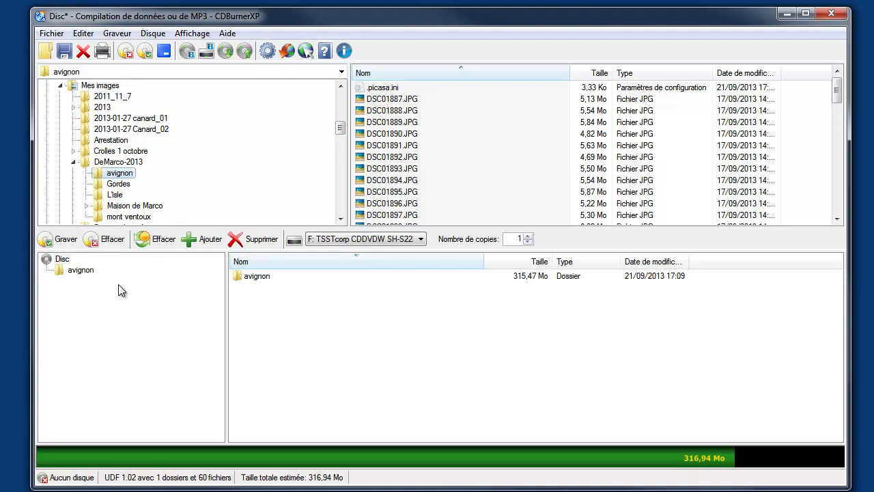
pyautogui.click(62, 272)
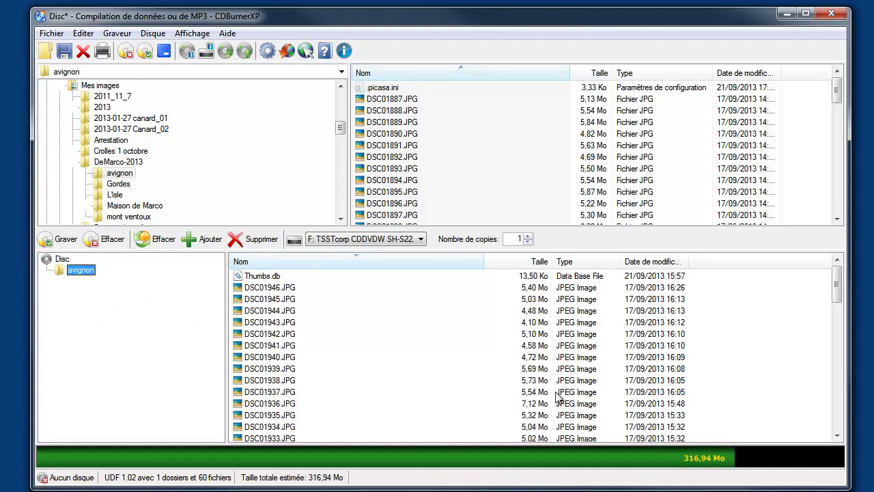
pyautogui.moveTo(839, 291); pyautogui.dragTo(848, 366)
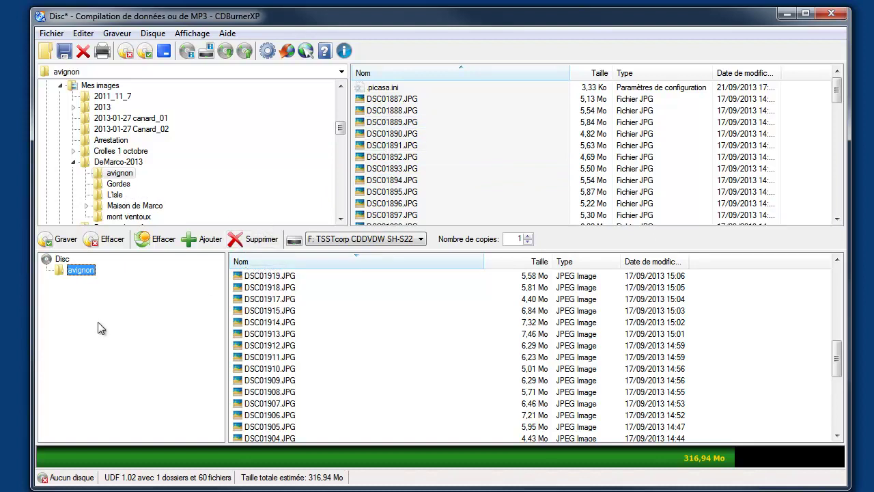
# Remove the avignon folder from the disc compilation and try out the number of copies setting.
pyautogui.click(237, 240)
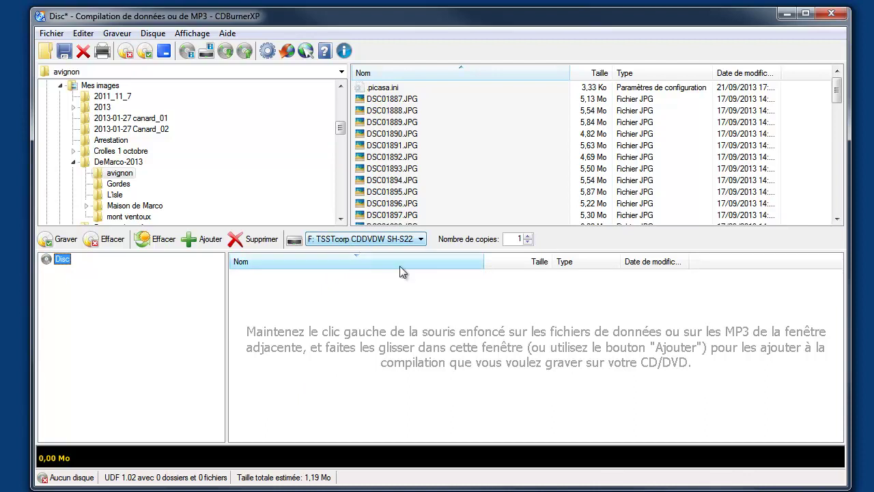
pyautogui.click(528, 241)
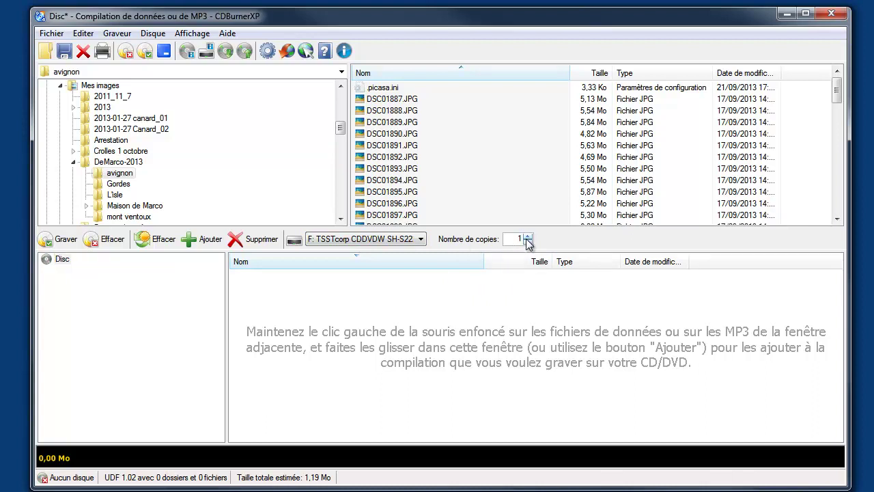
pyautogui.click(528, 237)
pyautogui.click(528, 242)
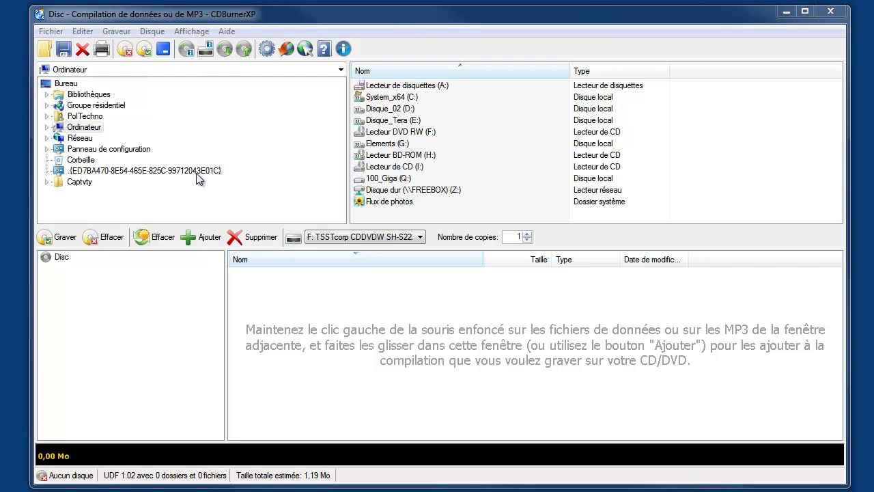
# Expand the user profile folder down to Mes images > DeMarco-2013 and display the contents of its avignon folder.
pyautogui.click(47, 116)
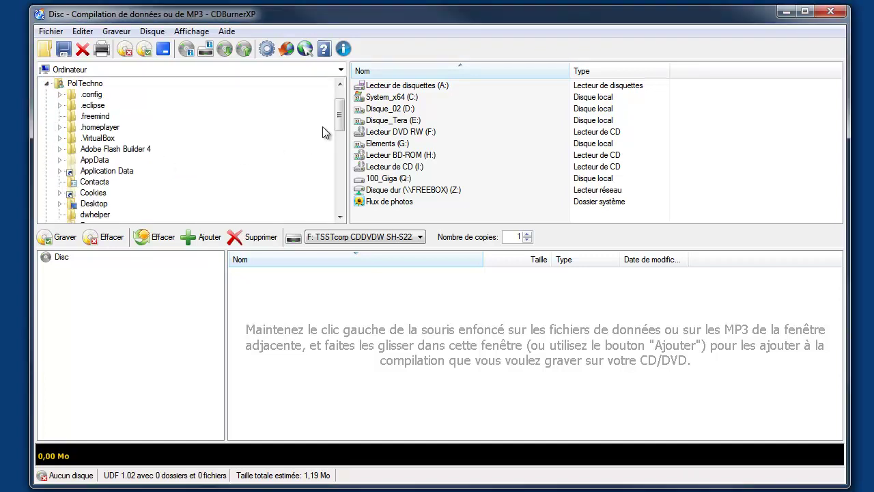
pyautogui.moveTo(339, 114); pyautogui.dragTo(340, 149)
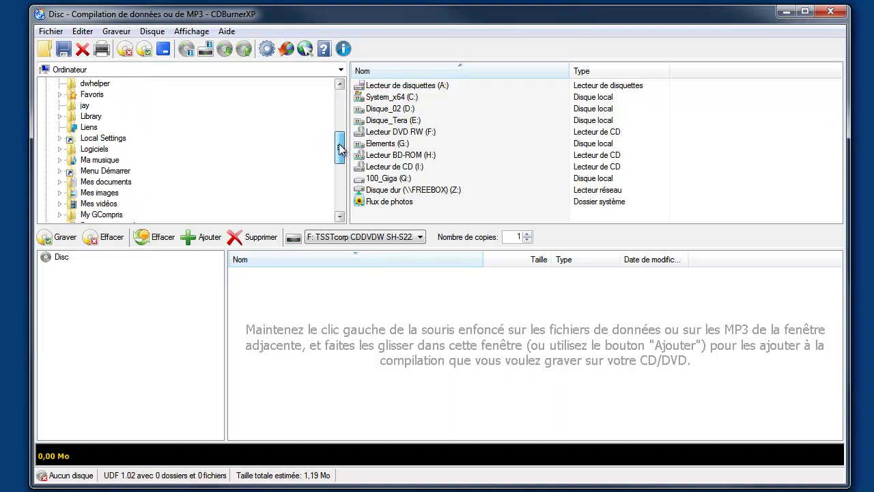
pyautogui.click(59, 193)
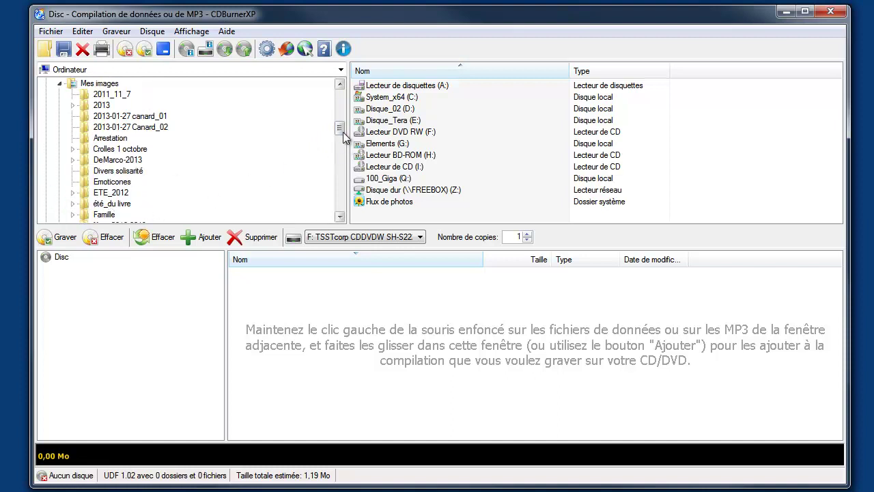
pyautogui.moveTo(340, 124); pyautogui.dragTo(342, 135)
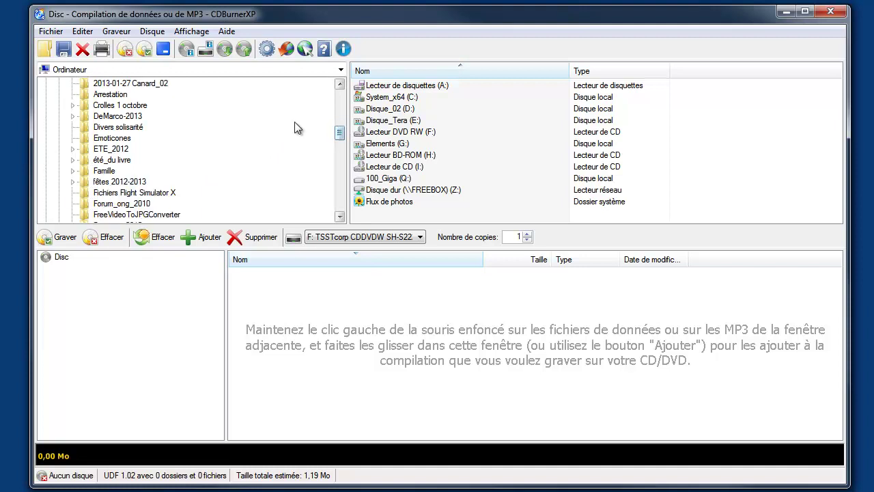
pyautogui.click(72, 116)
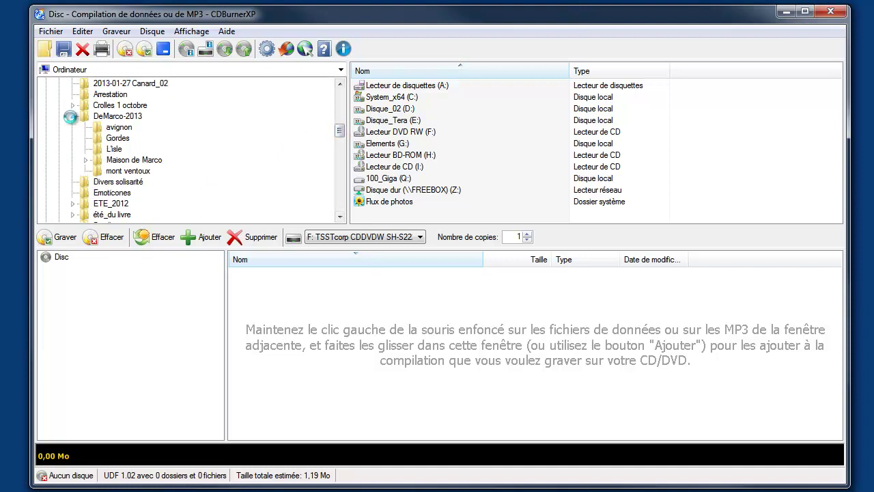
pyautogui.click(115, 129)
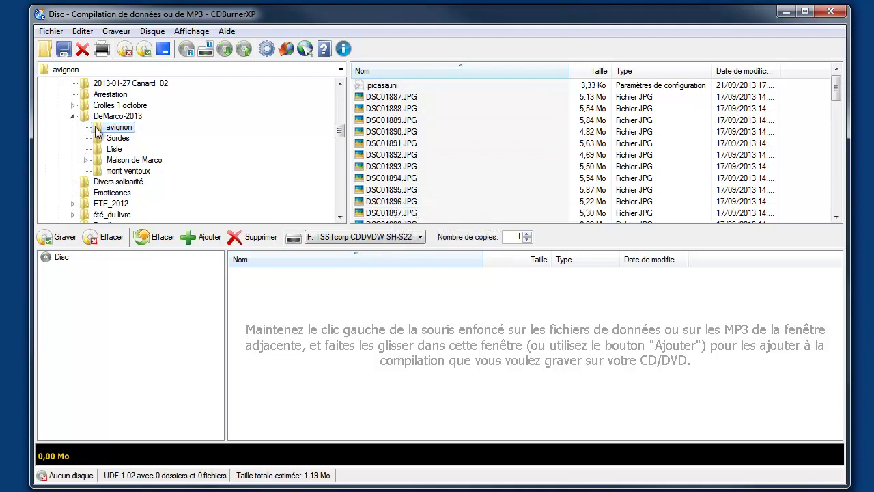
# Add the whole avignon folder to the disc compilation and display its contents there.
pyautogui.moveTo(95, 130); pyautogui.dragTo(106, 240)
pyautogui.moveTo(111, 264); pyautogui.dragTo(111, 289)
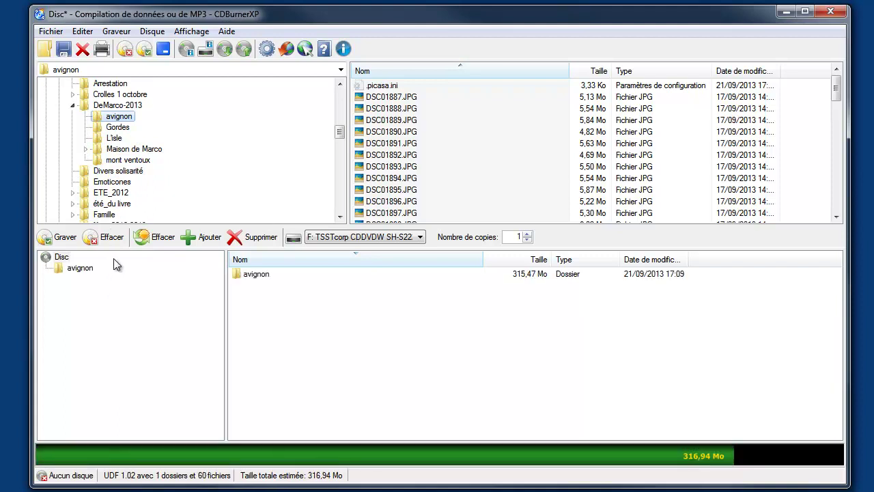
pyautogui.click(76, 268)
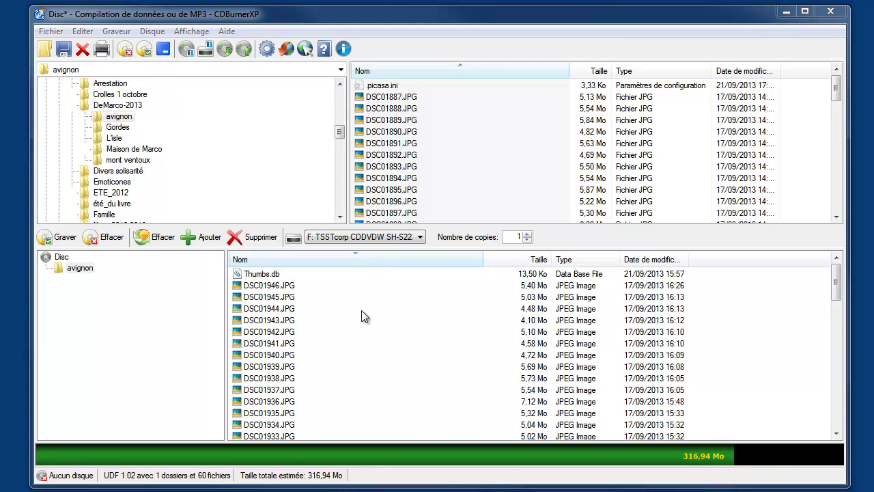
# Add photos DSC01888 to DSC01894, DSC01896 and DSC01897 from the source avignon folder to the root of the disc compilation.
pyautogui.click(374, 111)
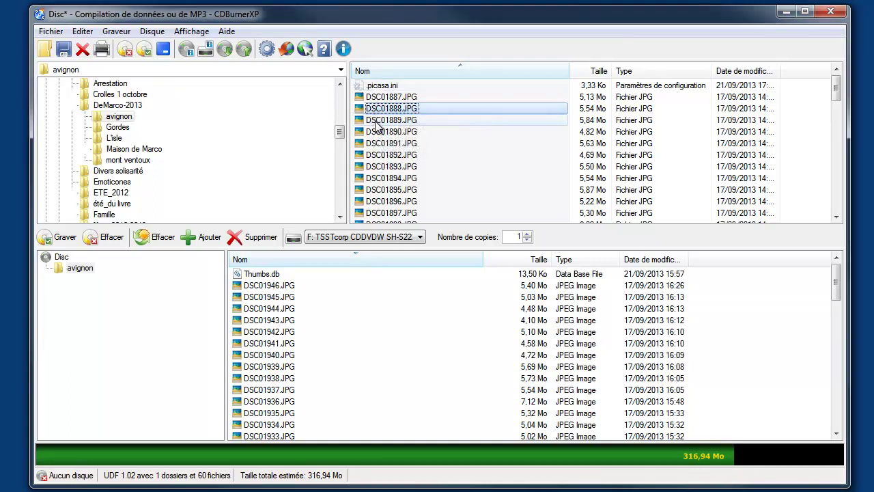
pyautogui.keyDown('shift'); pyautogui.click(374, 120); pyautogui.keyUp('shift')
pyautogui.keyDown('shift'); pyautogui.click(375, 134); pyautogui.keyUp('shift')
pyautogui.keyDown('shift'); pyautogui.click(375, 144); pyautogui.keyUp('shift')
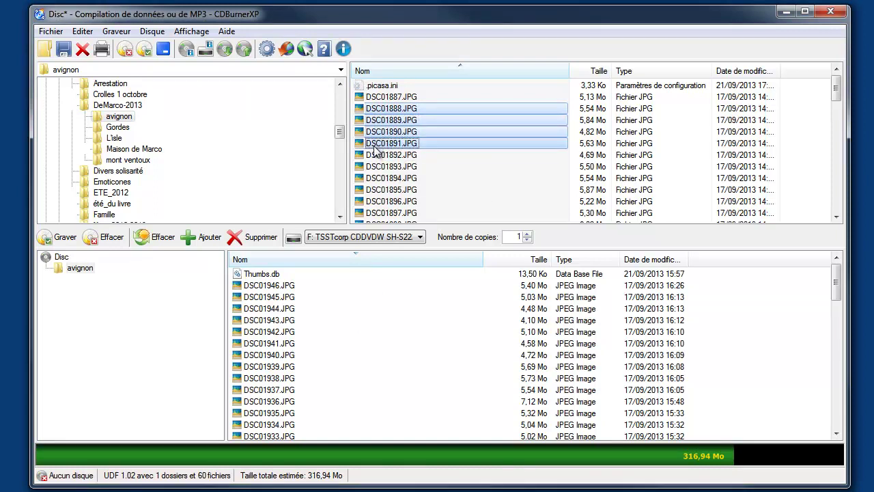
pyautogui.keyDown('shift'); pyautogui.click(377, 155); pyautogui.keyUp('shift')
pyautogui.keyDown('shift'); pyautogui.click(379, 167); pyautogui.keyUp('shift')
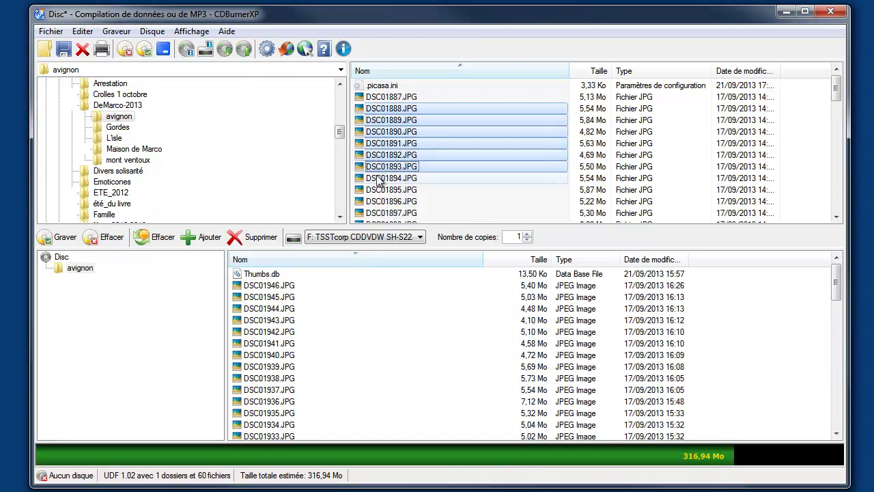
pyautogui.keyDown('shift'); pyautogui.click(381, 178); pyautogui.keyUp('shift')
pyautogui.keyDown('ctrl'); pyautogui.click(387, 202); pyautogui.keyUp('ctrl')
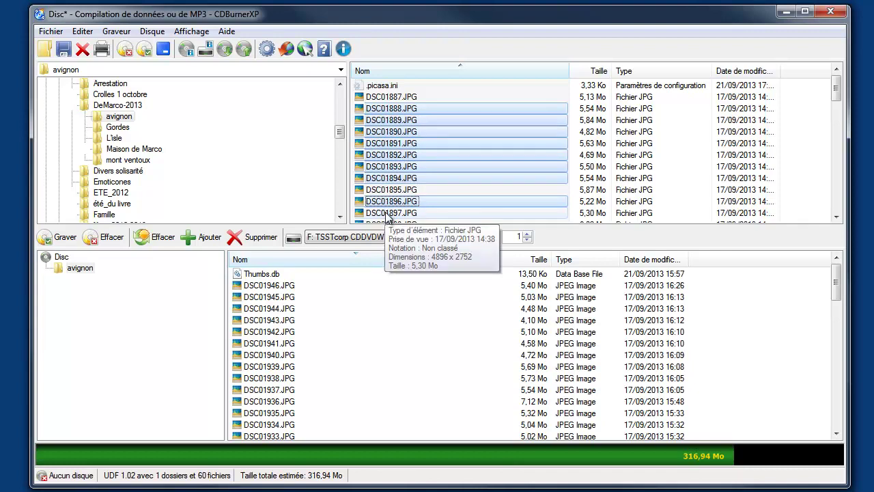
pyautogui.keyDown('ctrl'); pyautogui.click(387, 214); pyautogui.keyUp('ctrl')
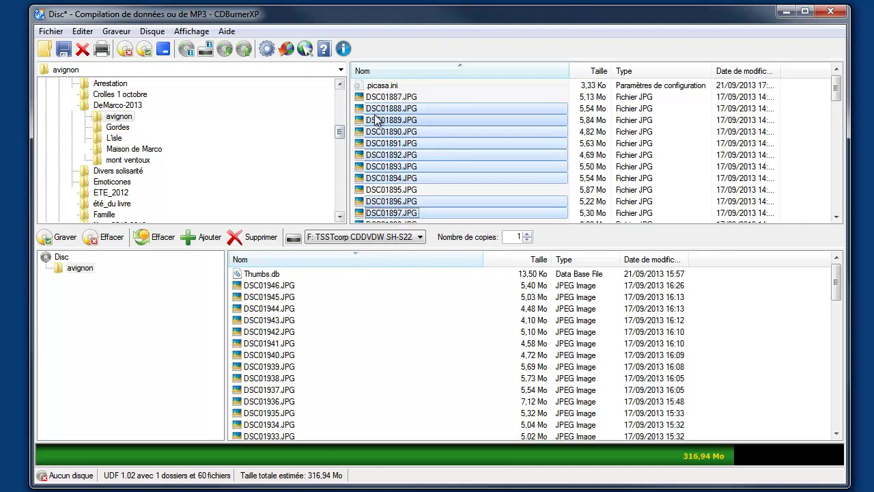
pyautogui.moveTo(375, 111); pyautogui.dragTo(81, 315)
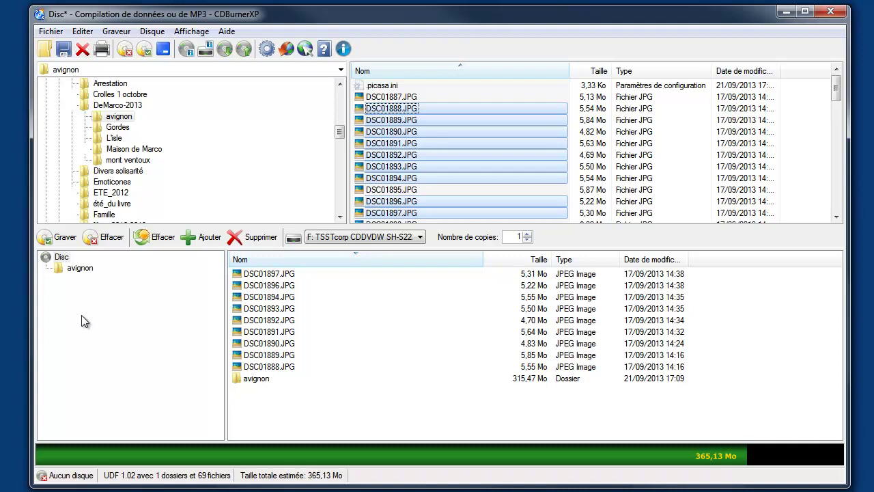
# Remove the individual photos DSC01888 to DSC01894, DSC01896 and DSC01897 from the root of the disc compilation.
pyautogui.click(82, 315)
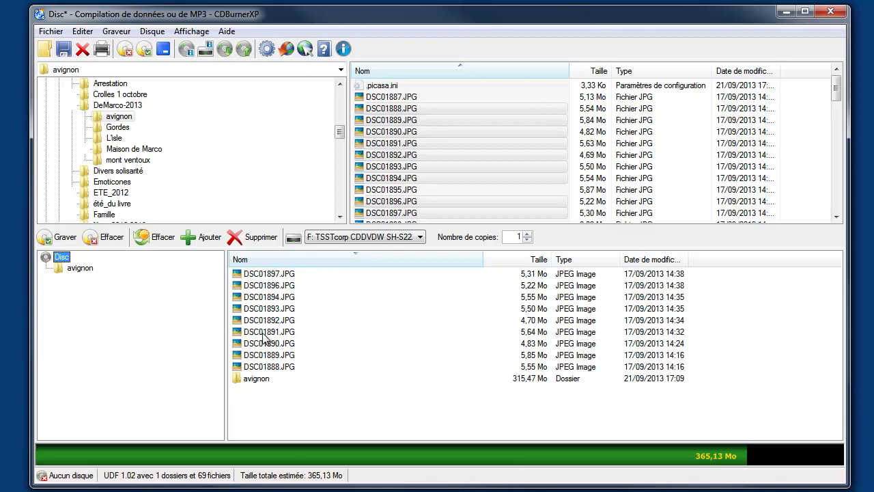
pyautogui.click(262, 276)
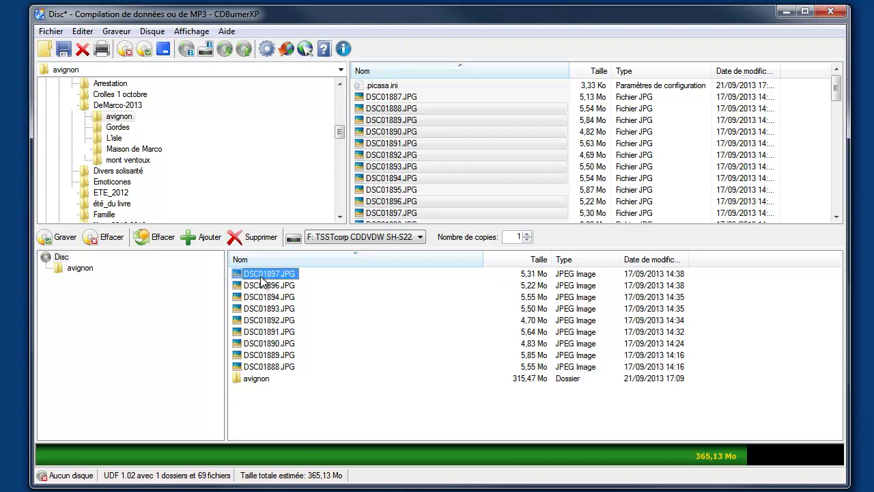
pyautogui.hotkey('shift', 'Down')
pyautogui.hotkey('shift', 'Down')
pyautogui.hotkey('shift', 'Down')
pyautogui.hotkey('shift', 'Down')
pyautogui.hotkey('shift', 'Down')
pyautogui.hotkey('shift', 'Down')
pyautogui.hotkey('shift', 'Down')
pyautogui.hotkey('shift', 'Down')
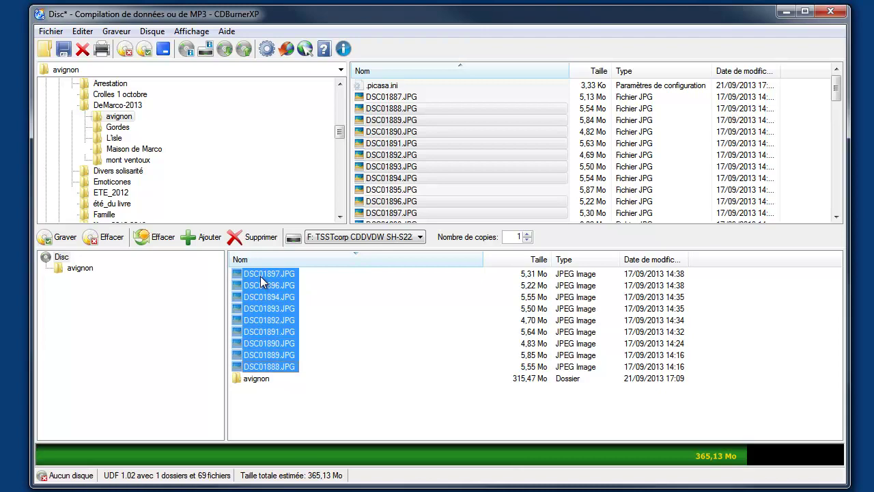
pyautogui.click(241, 237)
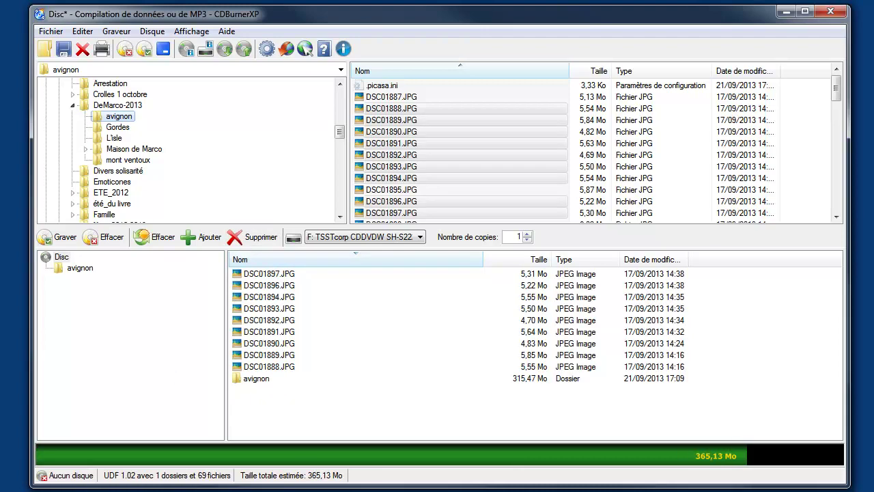
# Display the compilation's avignon folder, browse the source avignon photos in the add-files dialog and close it without adding any.
pyautogui.click(80, 268)
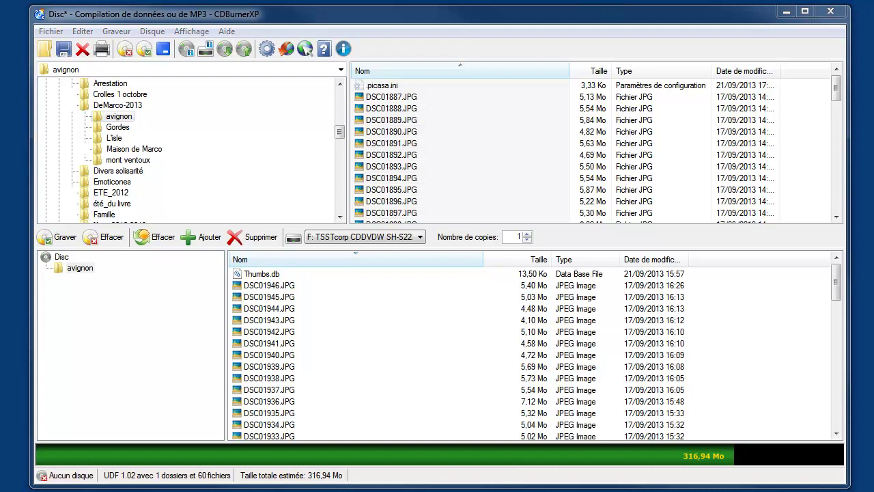
pyautogui.click(112, 120)
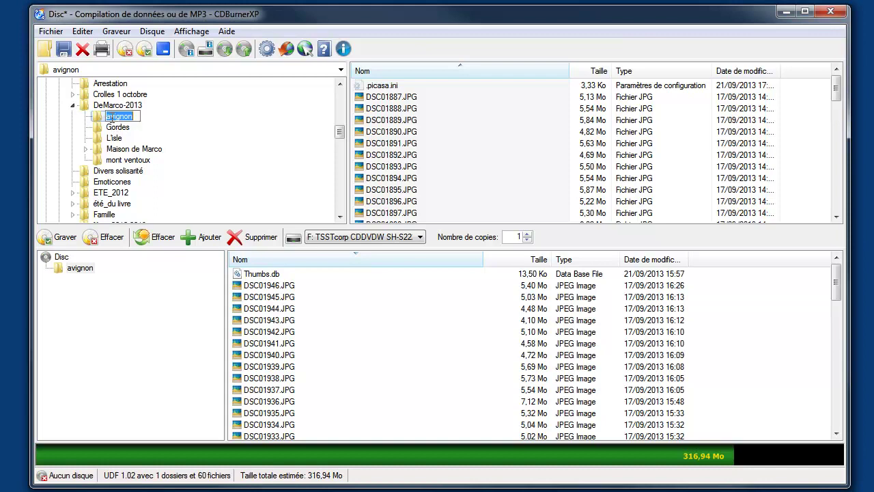
pyautogui.click(187, 240)
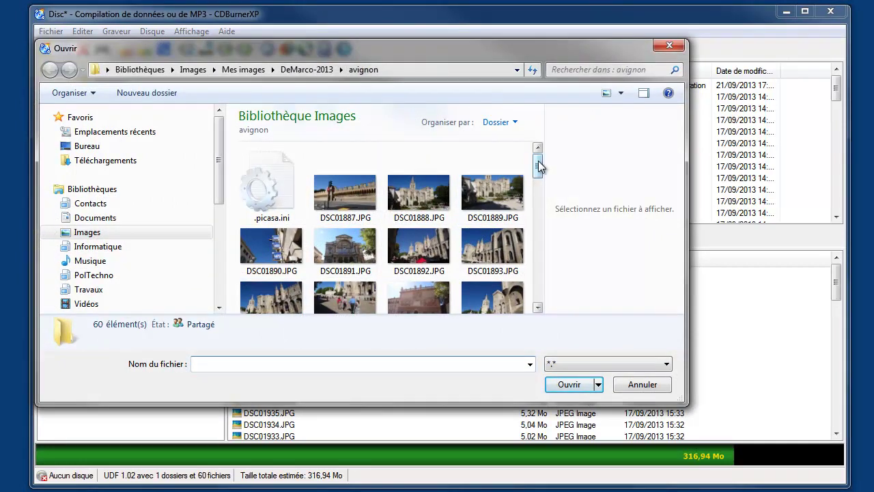
pyautogui.moveTo(539, 166); pyautogui.dragTo(539, 195)
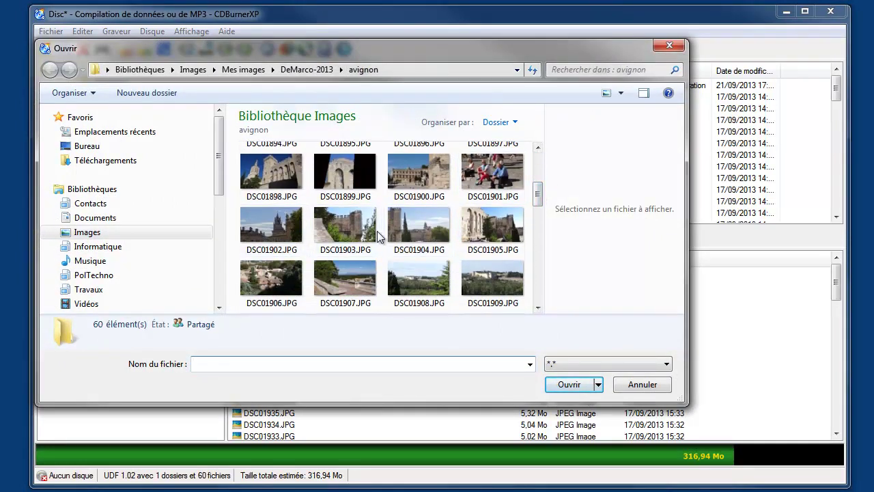
pyautogui.scroll(-2, 509, 246)
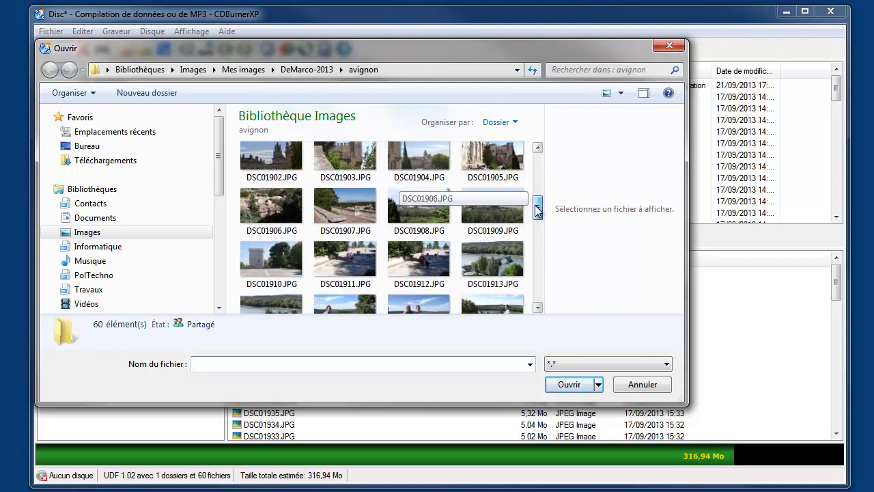
pyautogui.click(639, 384)
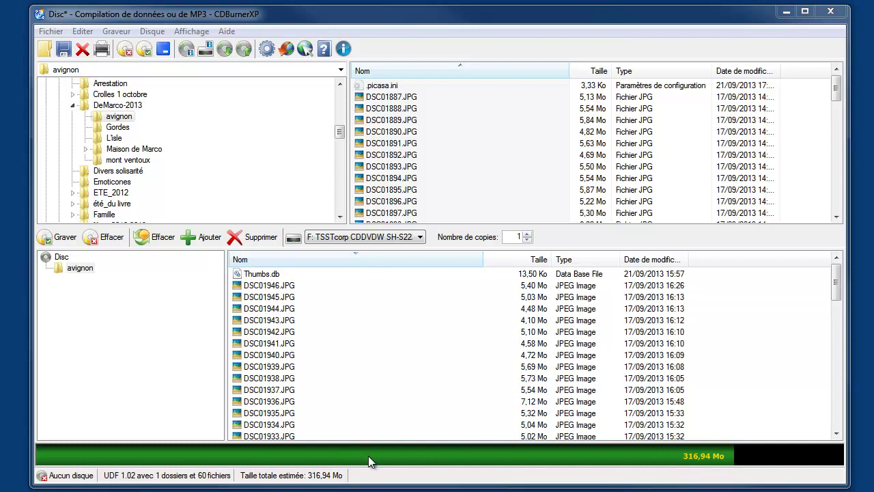
# Add the Gordes, L'isle and mont ventoux folders from DeMarco-2013 to the root of the disc compilation.
pyautogui.click(108, 128)
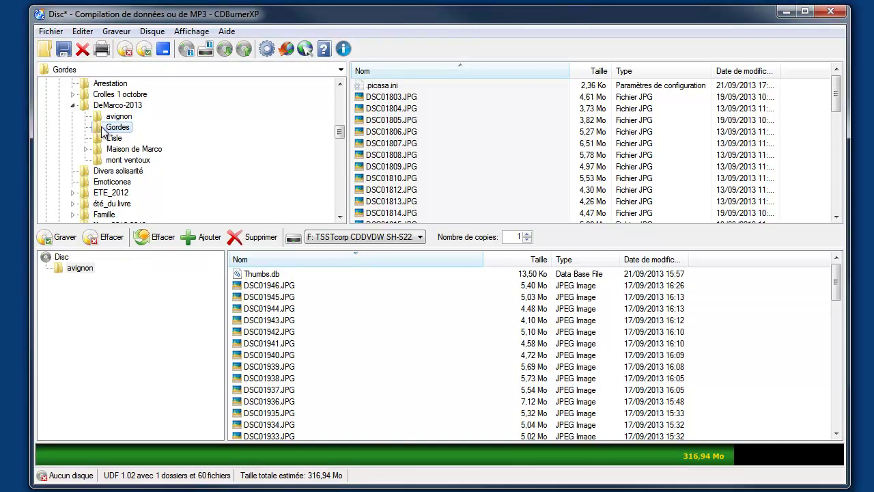
pyautogui.moveTo(106, 130); pyautogui.dragTo(91, 302)
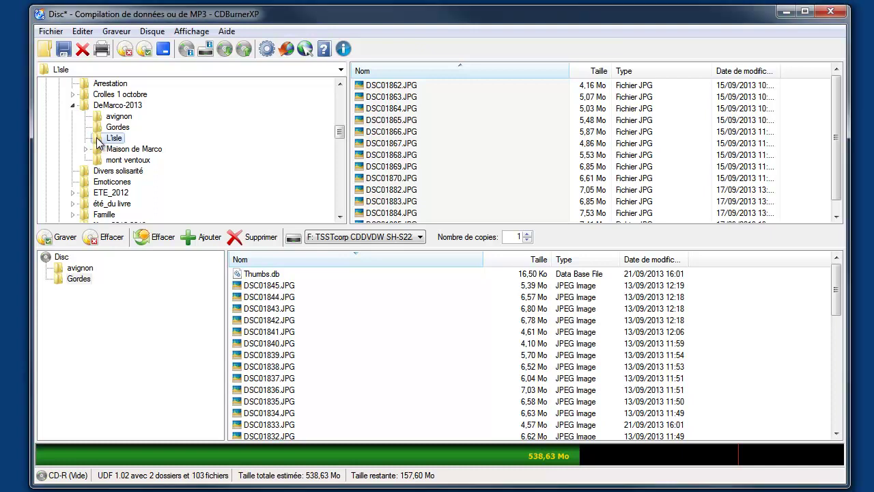
pyautogui.moveTo(98, 140); pyautogui.dragTo(74, 300)
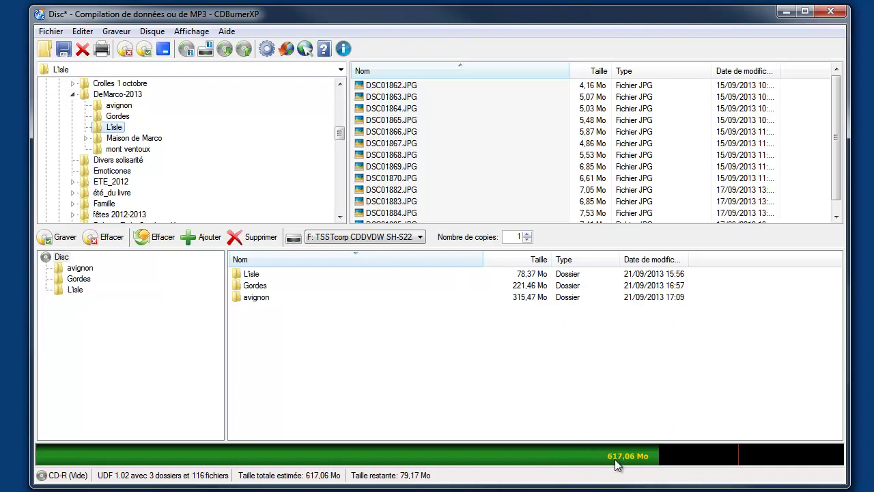
pyautogui.click(98, 150)
pyautogui.moveTo(98, 152); pyautogui.dragTo(77, 308)
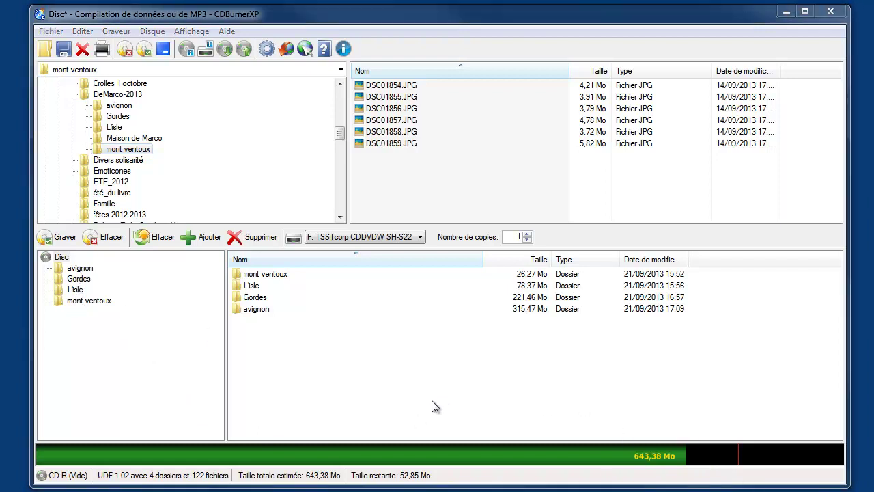
# Remove the Thumbs.db and .picasa.ini files from the compilation's avignon folder.
pyautogui.click(69, 271)
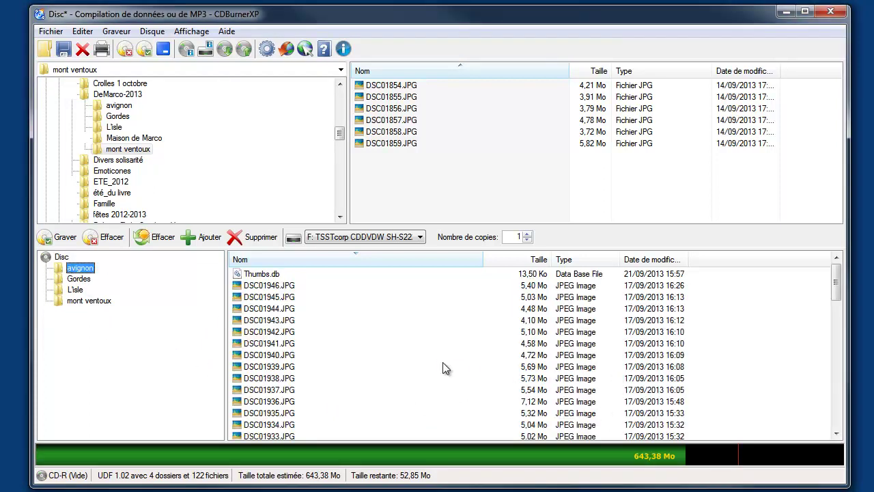
pyautogui.click(258, 275)
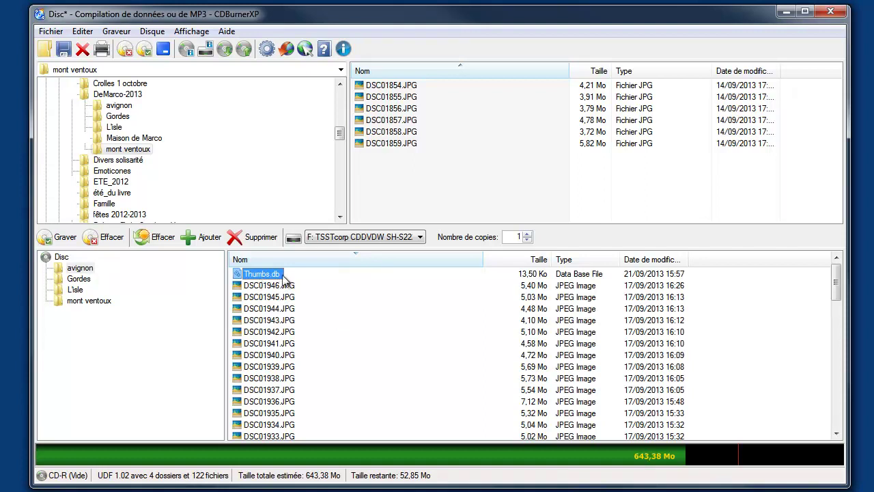
pyautogui.click(258, 238)
pyautogui.moveTo(836, 290); pyautogui.dragTo(855, 437)
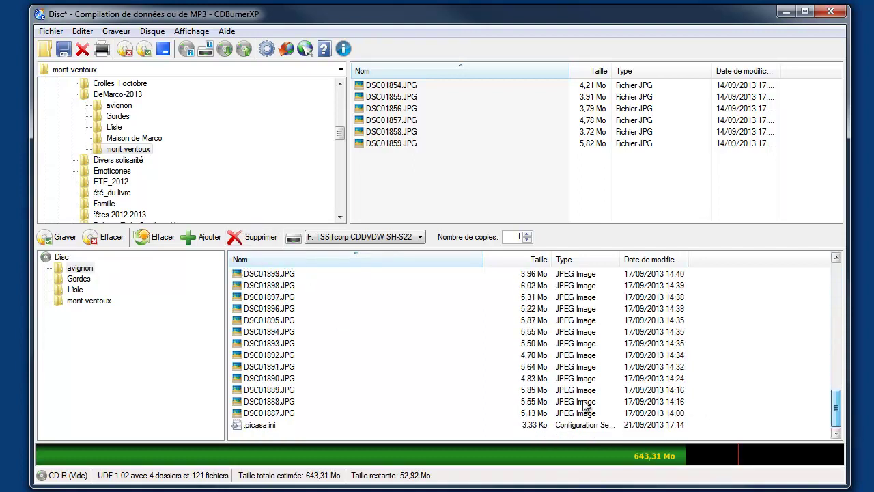
pyautogui.click(253, 426)
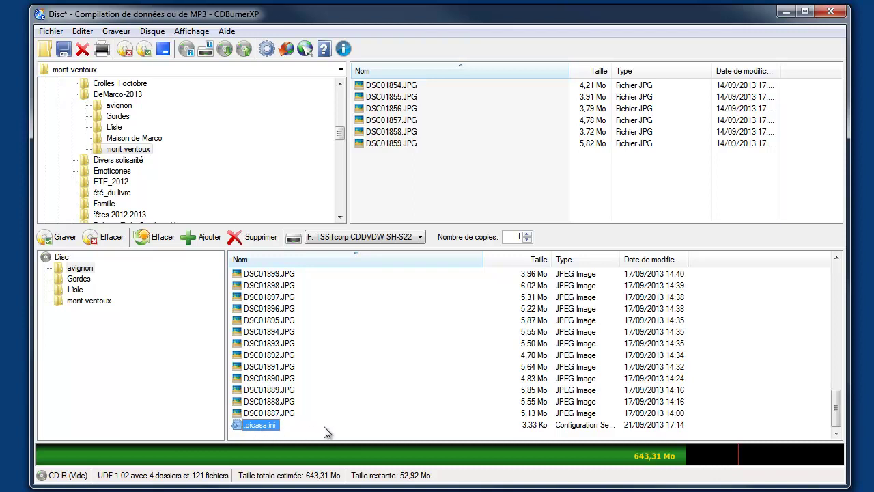
pyautogui.click(259, 239)
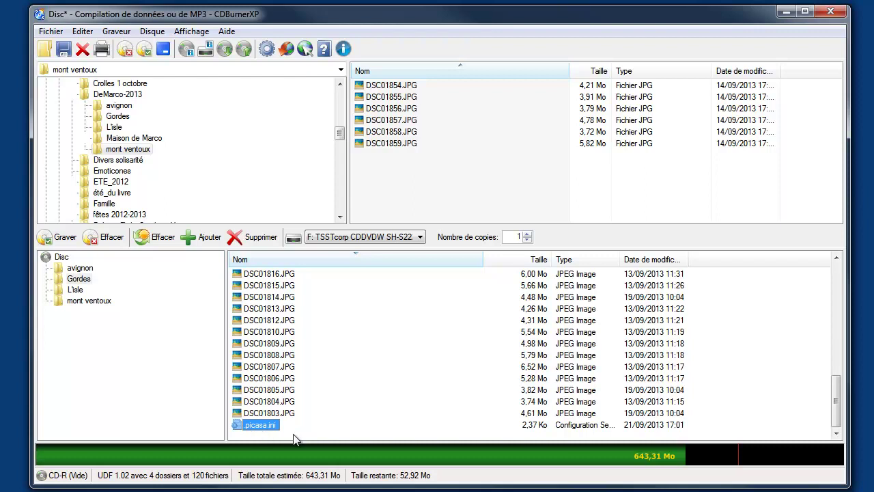
# Remove .picasa.ini from the compilation's Gordes folder and check the L'isle and mont ventoux folders for unwanted files.
pyautogui.click(250, 252)
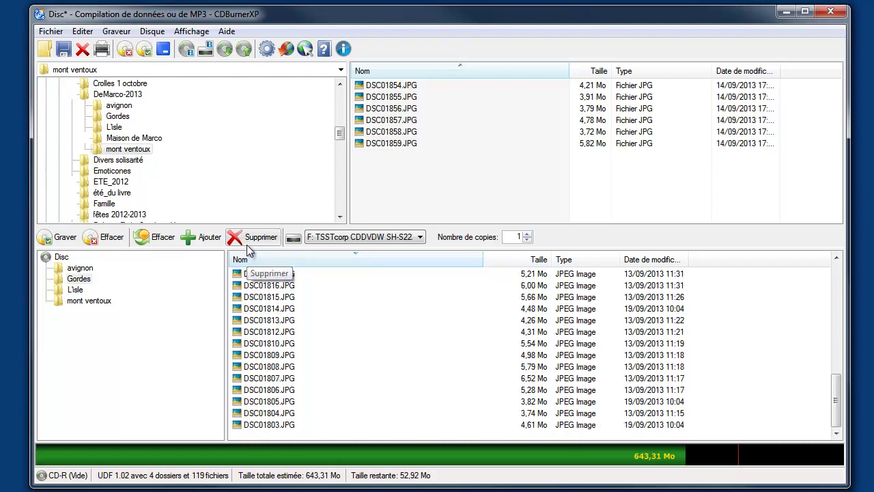
pyautogui.click(74, 292)
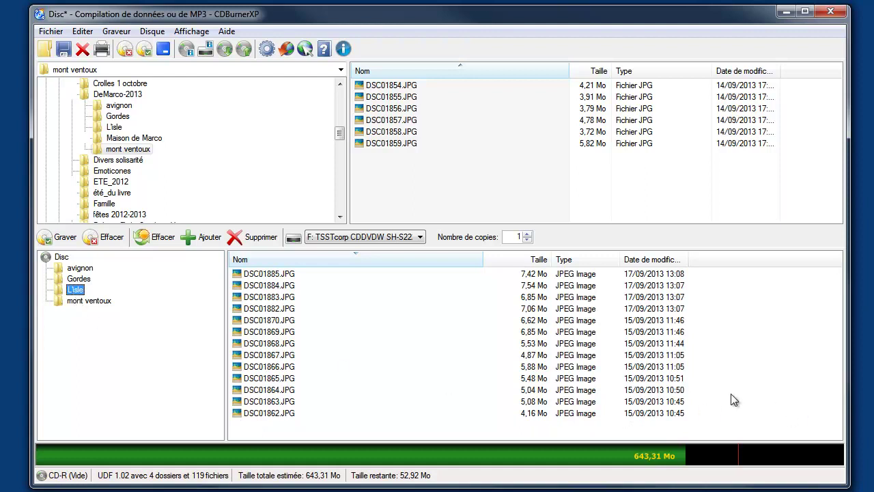
pyautogui.click(82, 300)
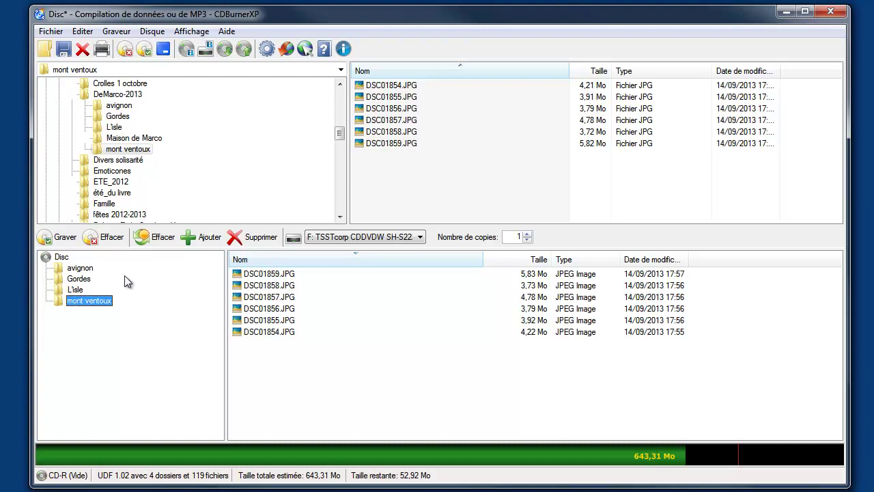
# Burn one copy of the compilation at 48x with finalisation, data verification and disc ejection, and close the burning window.
pyautogui.click(60, 240)
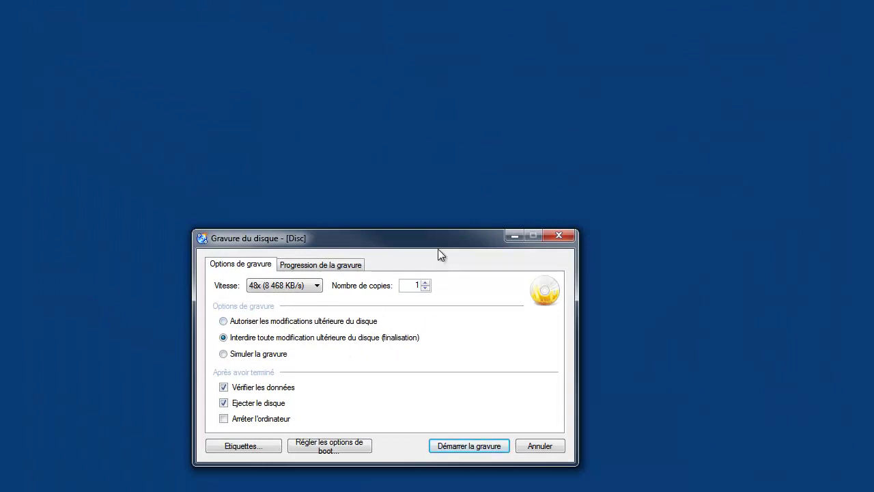
pyautogui.moveTo(438, 250); pyautogui.dragTo(434, 218)
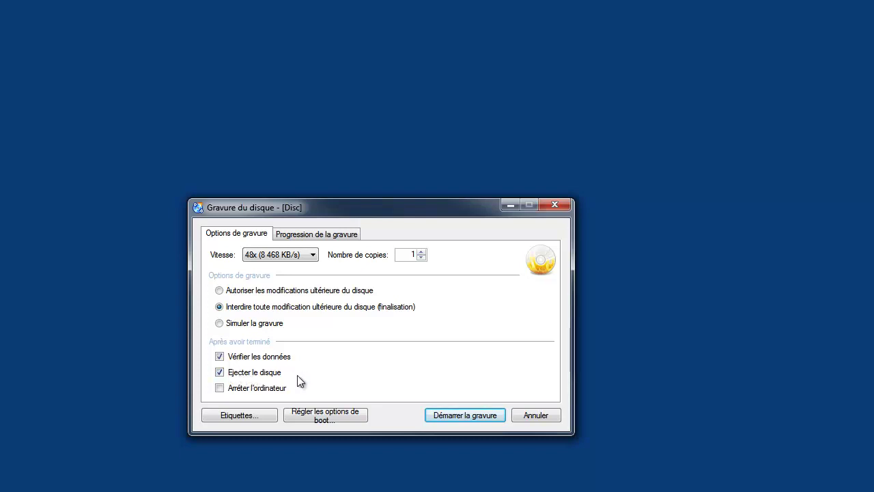
pyautogui.click(465, 414)
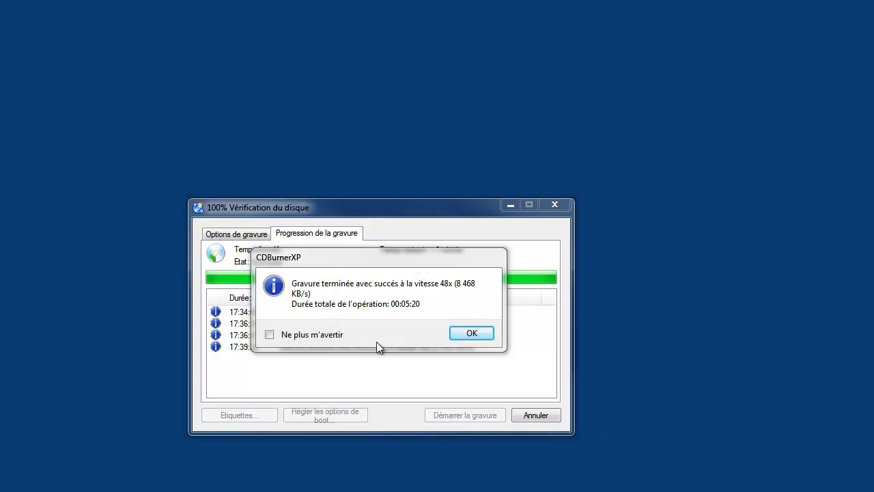
pyautogui.click(470, 334)
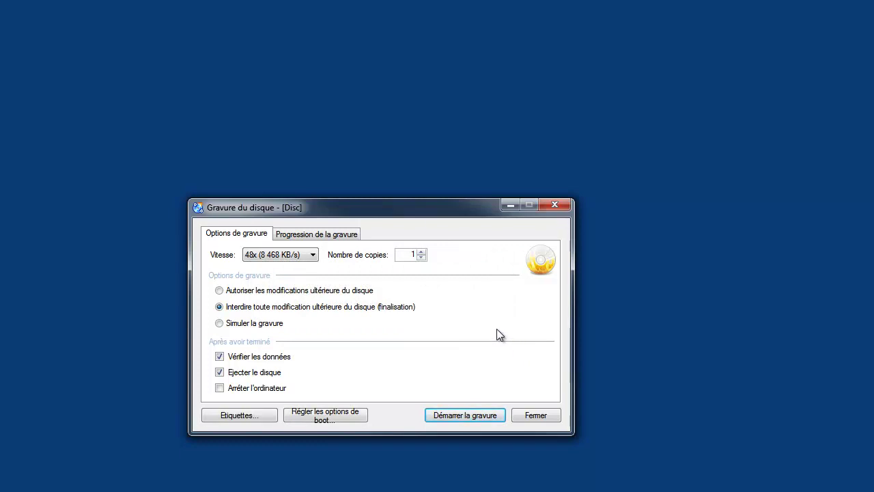
pyautogui.click(536, 416)
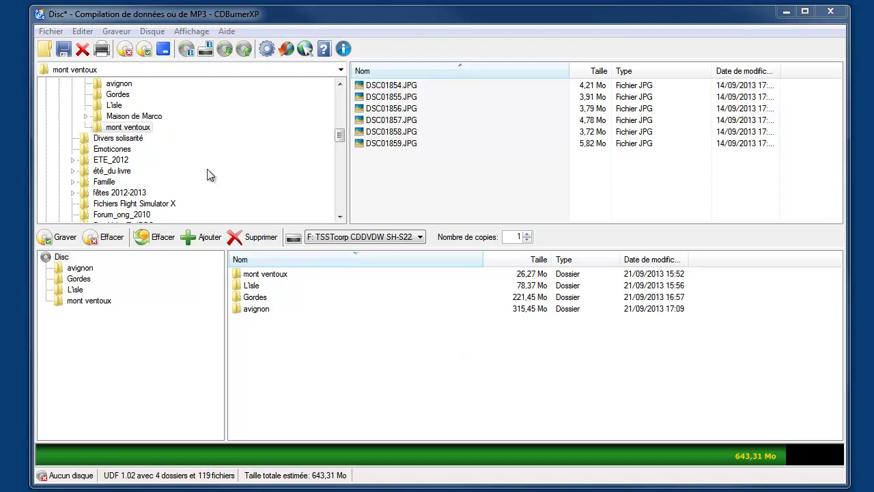
# Open the cover printing settings and choose the slim CD case as the cover type.
pyautogui.click(101, 54)
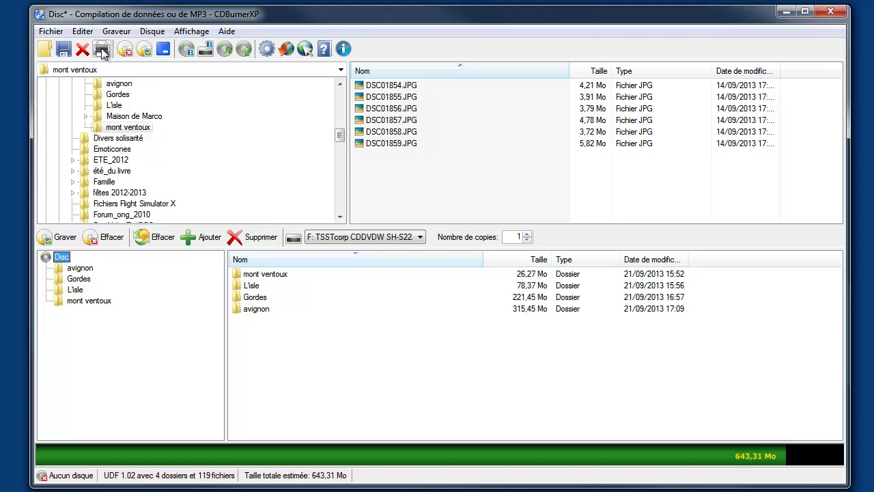
pyautogui.click(102, 53)
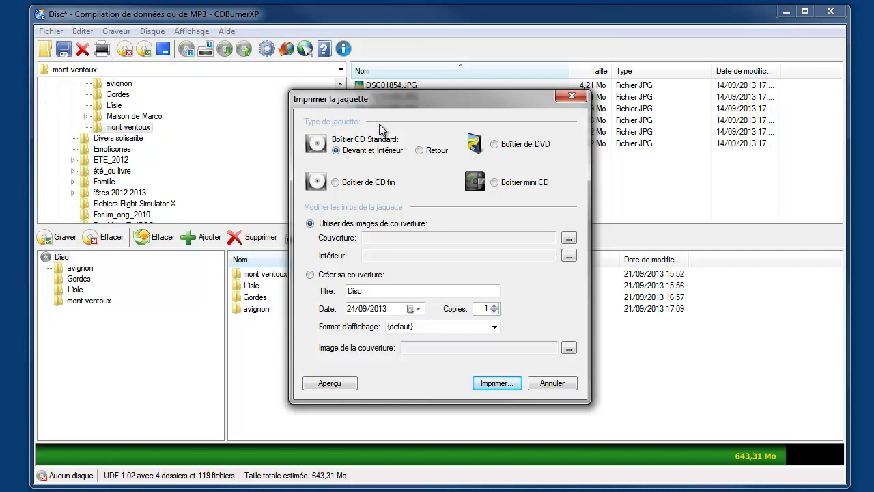
pyautogui.click(336, 183)
# Set DSC01853.JPG from the DeMarco-2013 folder of the Images library as the front cover image.
pyautogui.click(573, 240)
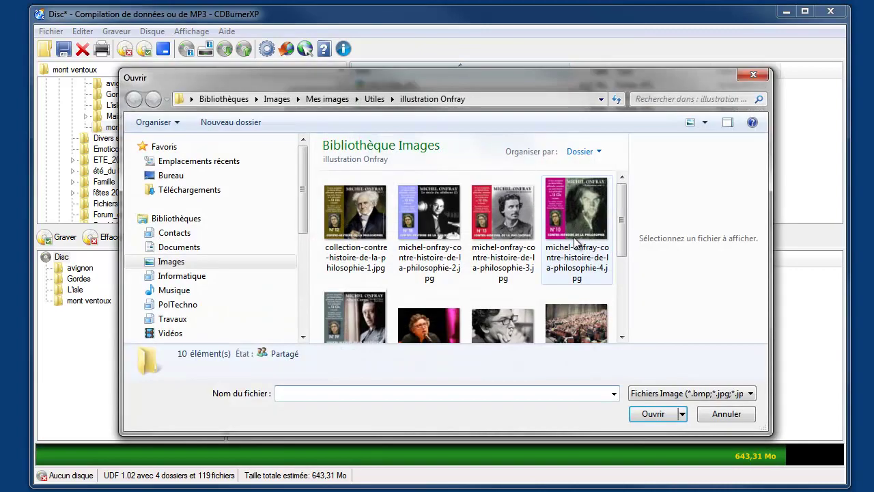
pyautogui.click(181, 263)
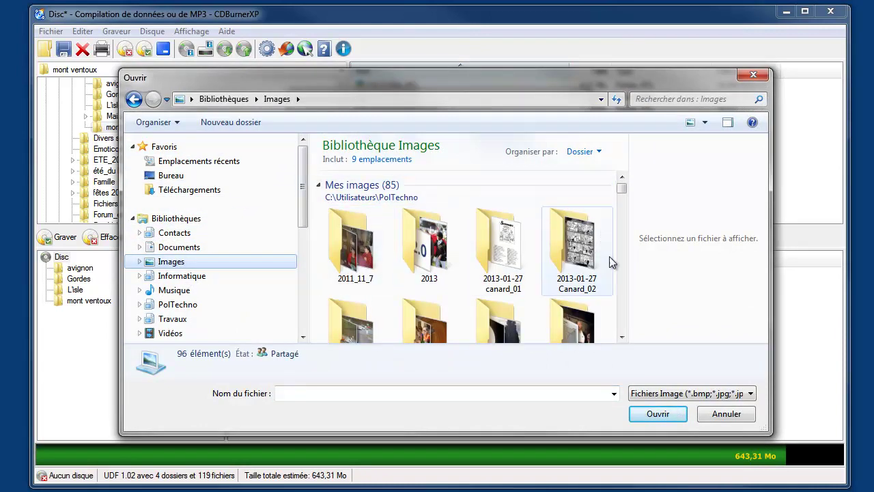
pyautogui.click(622, 338)
pyautogui.click(621, 338)
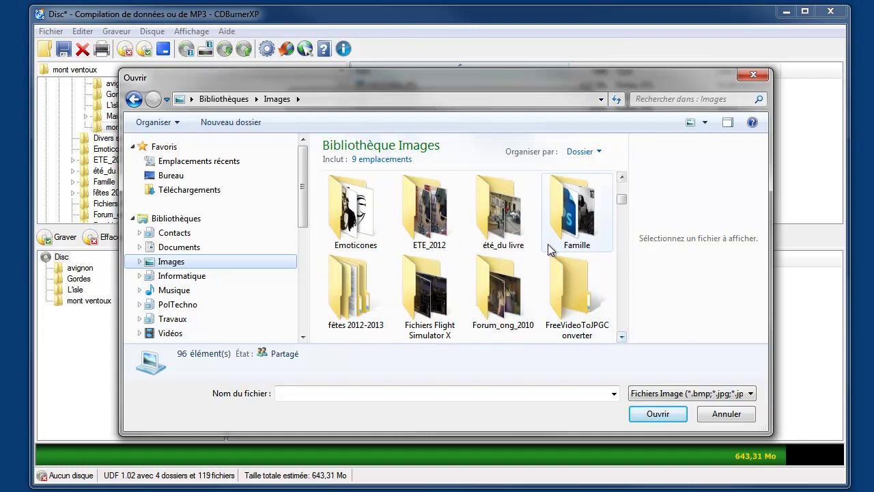
pyautogui.click(622, 176)
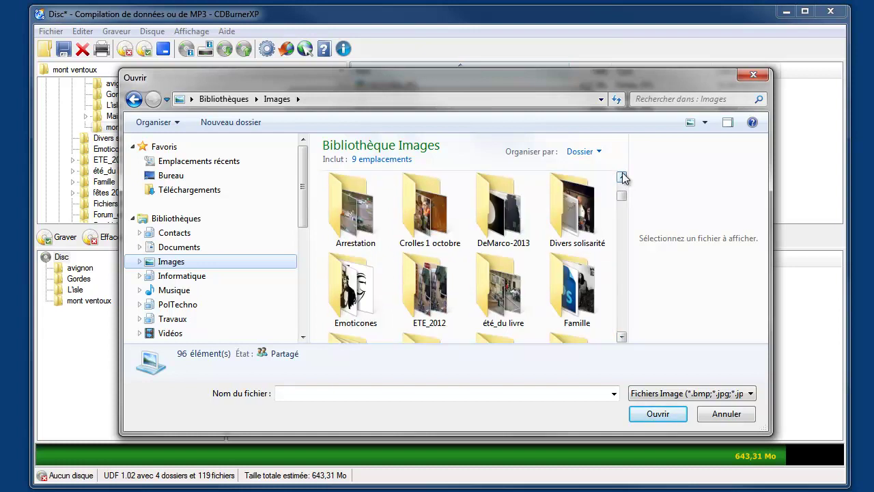
pyautogui.doubleClick(502, 208)
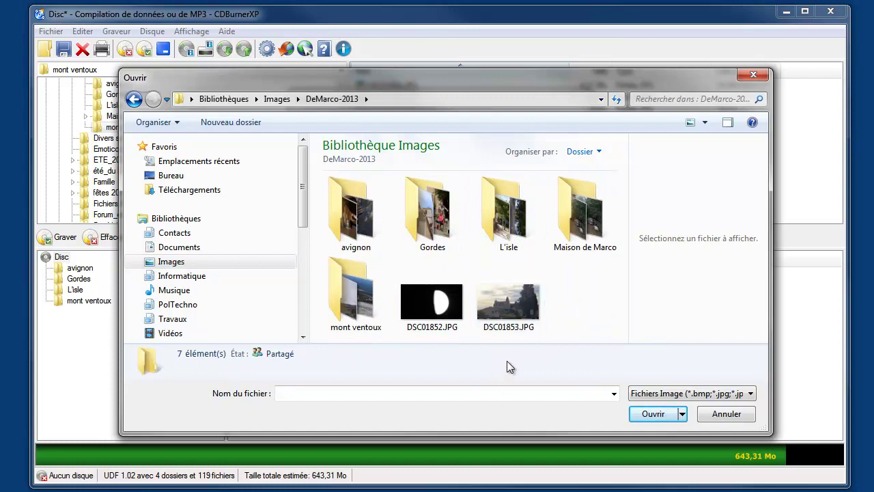
pyautogui.click(539, 295)
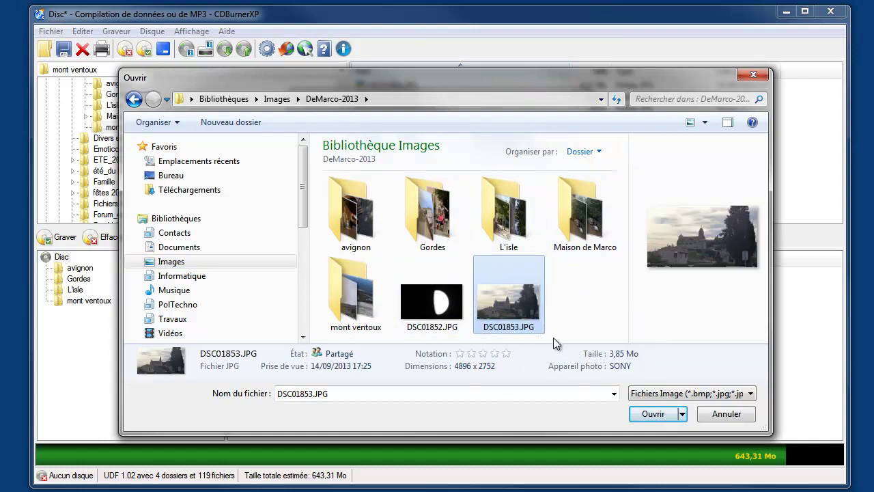
pyautogui.click(656, 413)
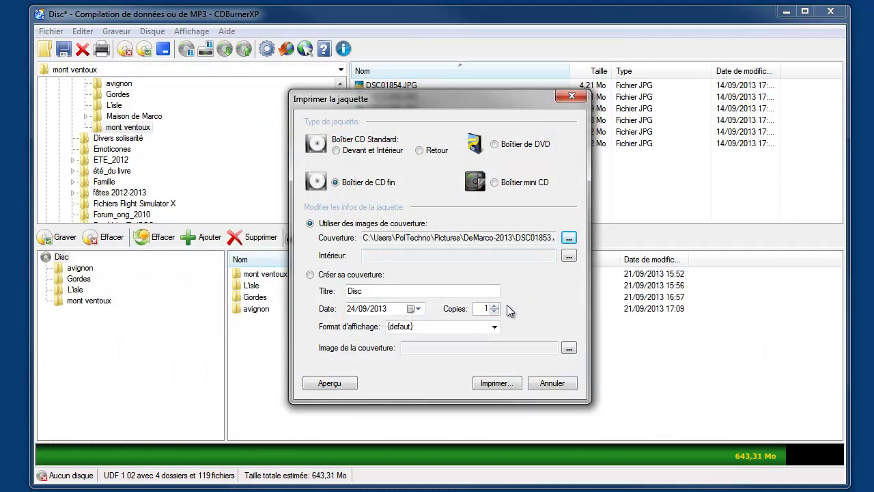
# Preview the slim case cover before printing, and leave the cover settings without printing.
pyautogui.click(321, 383)
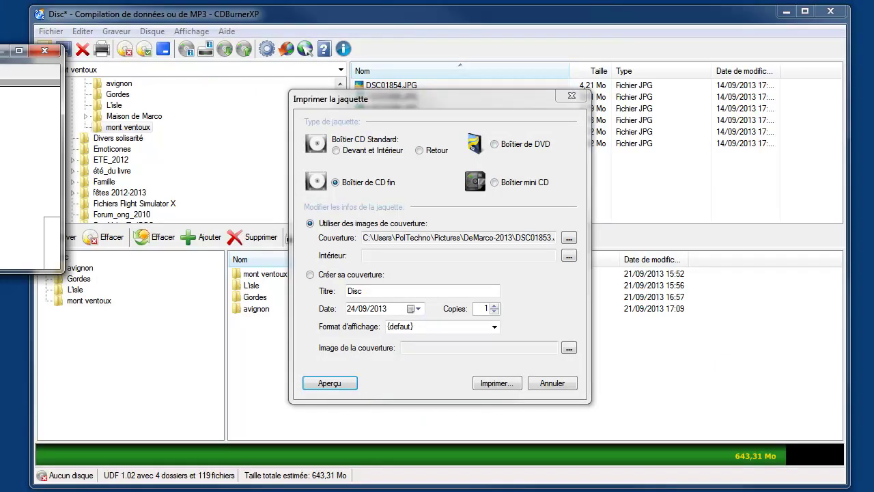
pyautogui.moveTo(54, 50); pyautogui.dragTo(465, 89)
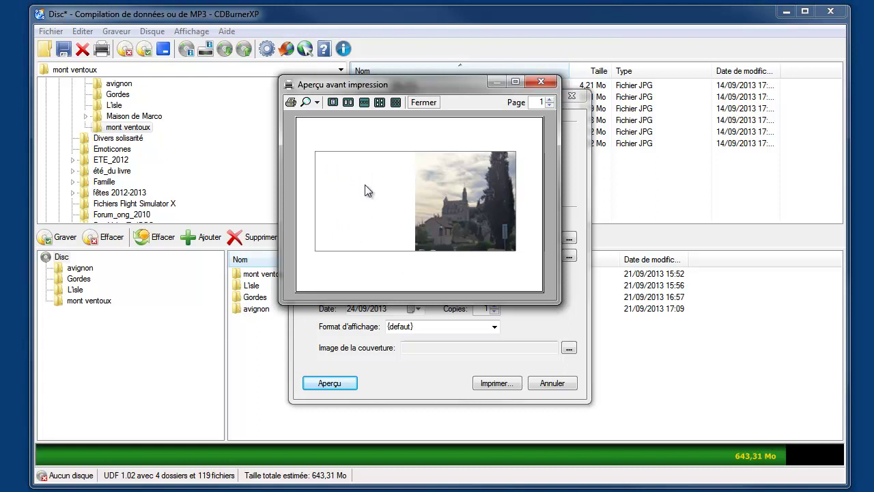
pyautogui.click(541, 82)
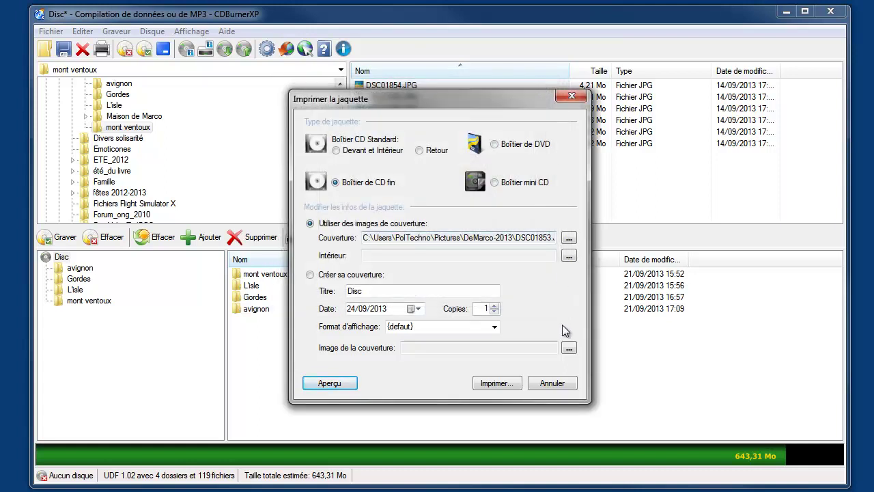
pyautogui.click(553, 384)
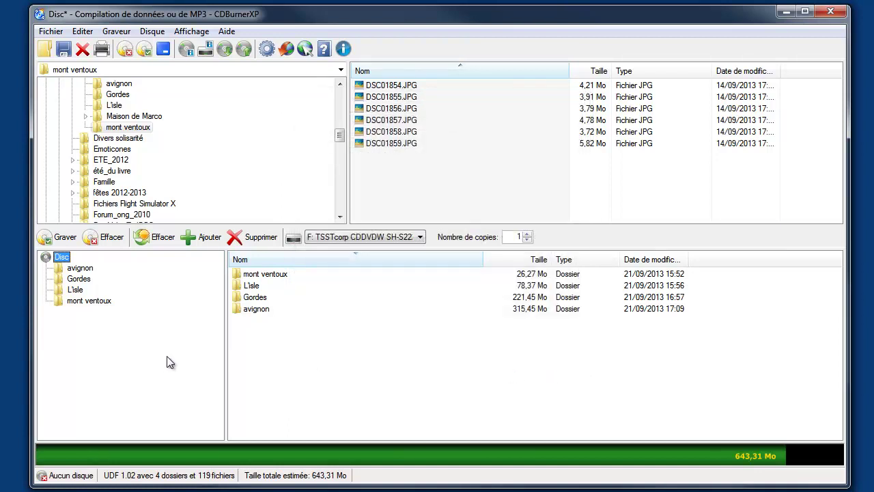
# Empty the current disc compilation and quit the burning program.
pyautogui.click(157, 241)
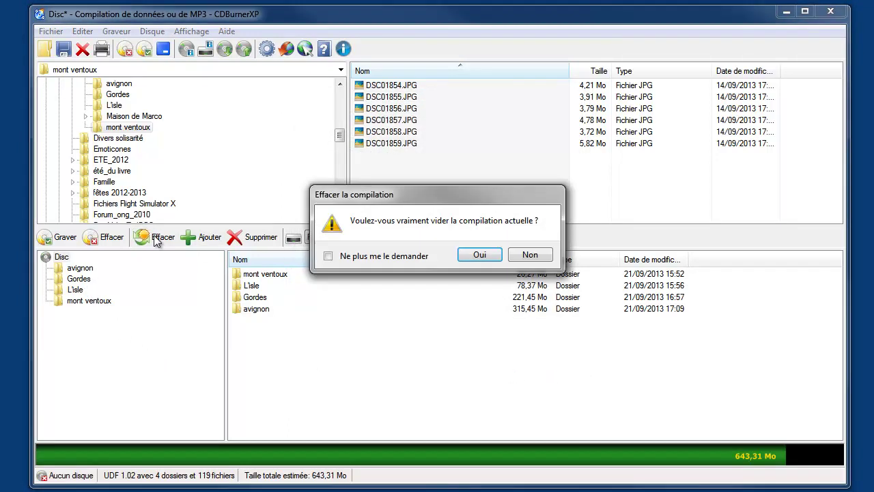
pyautogui.click(488, 258)
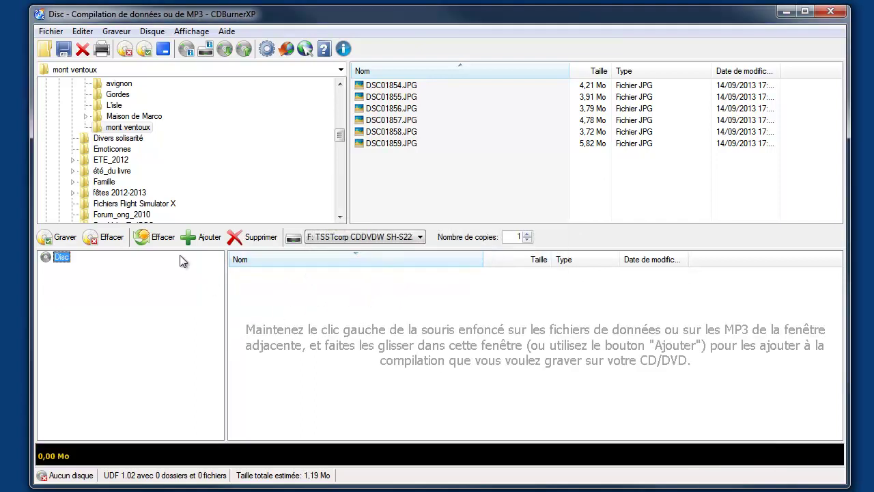
pyautogui.click(51, 31)
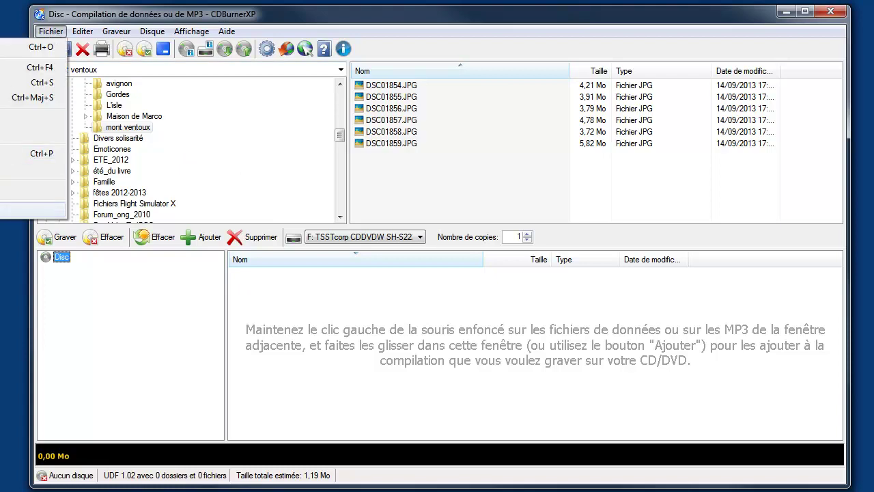
pyautogui.click(48, 210)
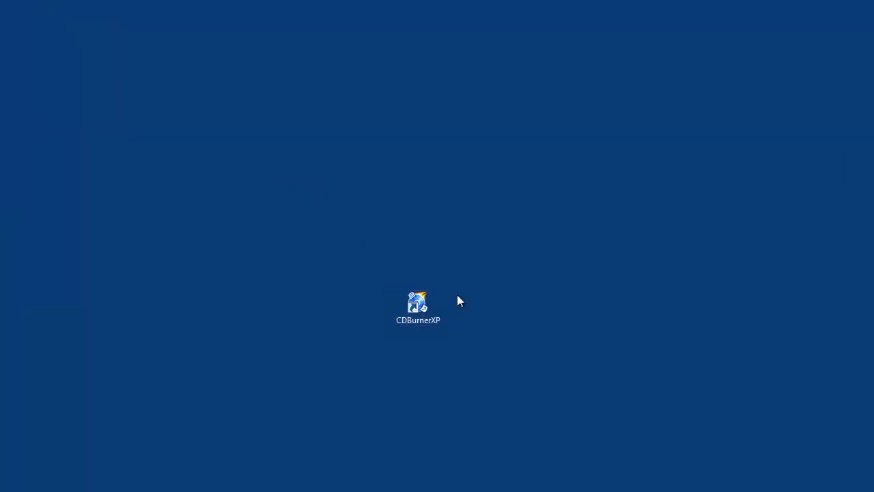